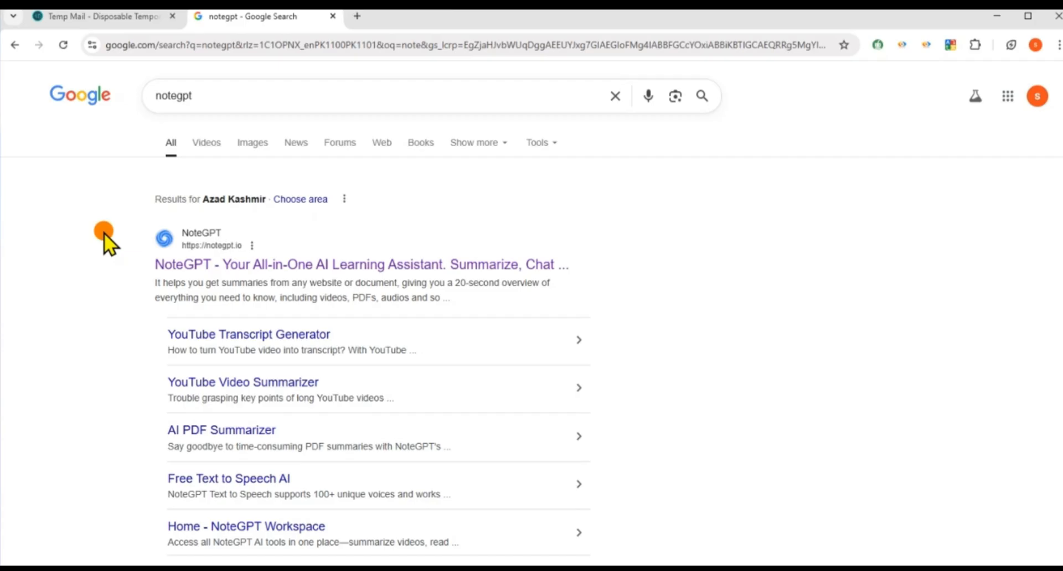
Open the NoteGPT website from the search results and go to its account registration form.
click(285, 265)
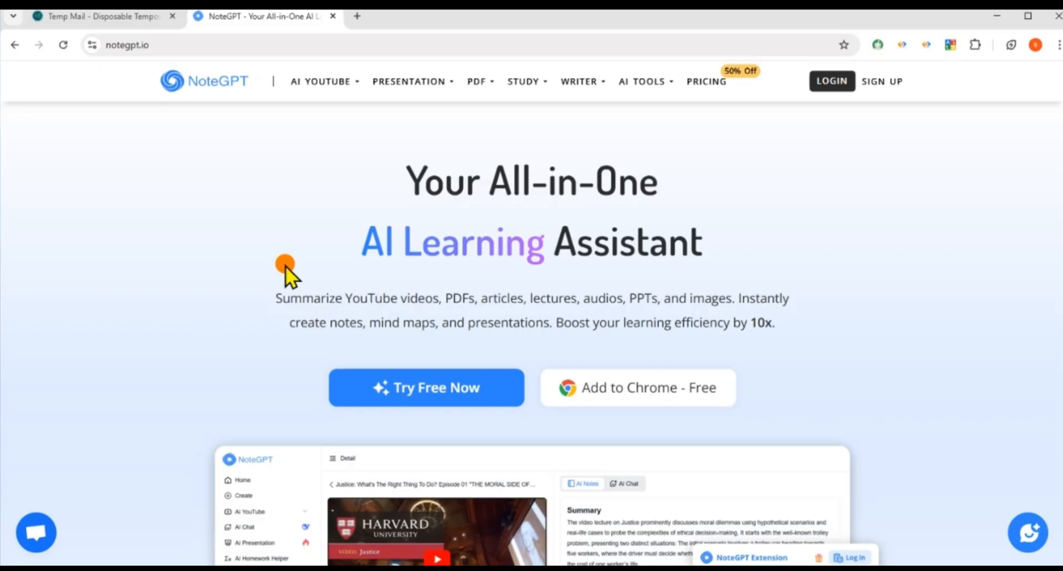
click(436, 392)
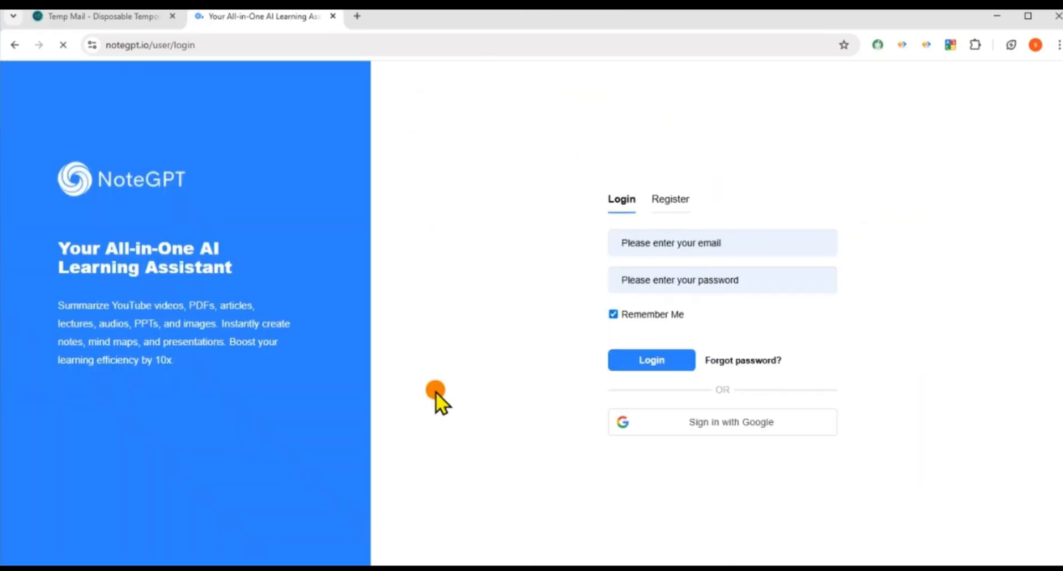
click(671, 198)
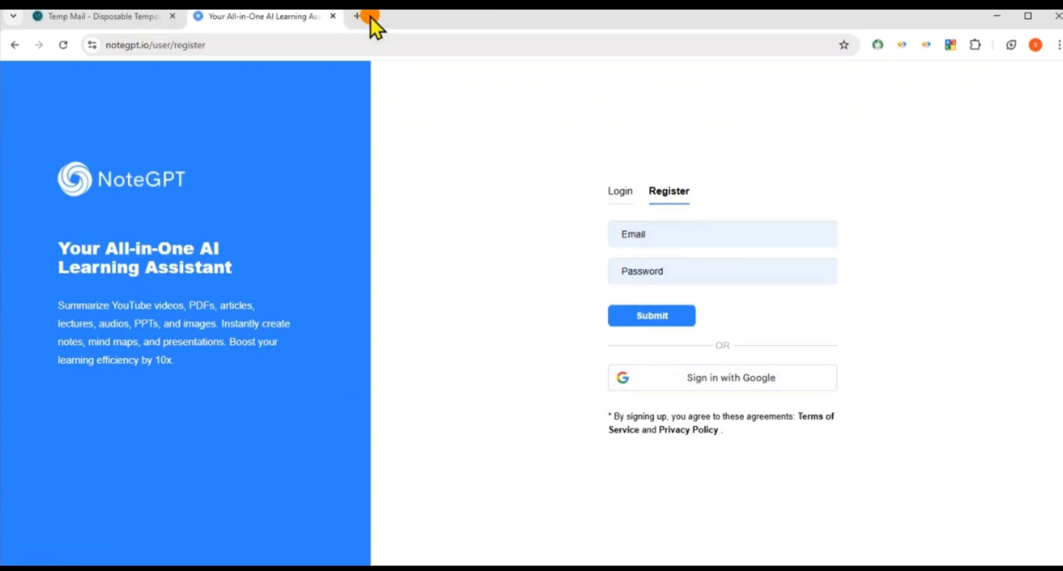
Register a NoteGPT account by filling in the e-mail address and accepting the suggested strong password, then dismiss the saved-password notice.
click(659, 240)
right_click(661, 241)
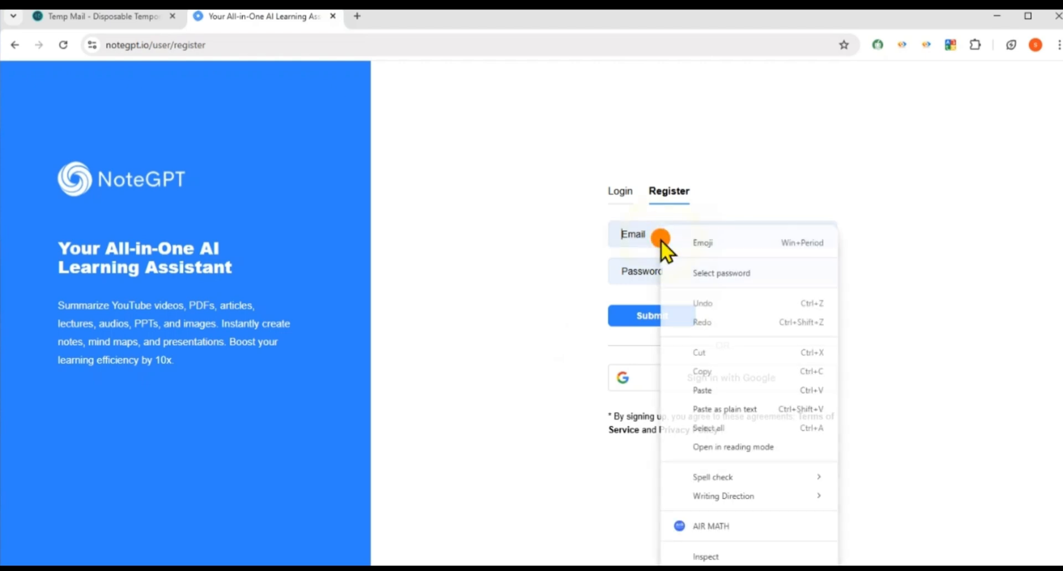
click(701, 390)
click(648, 270)
right_click(647, 271)
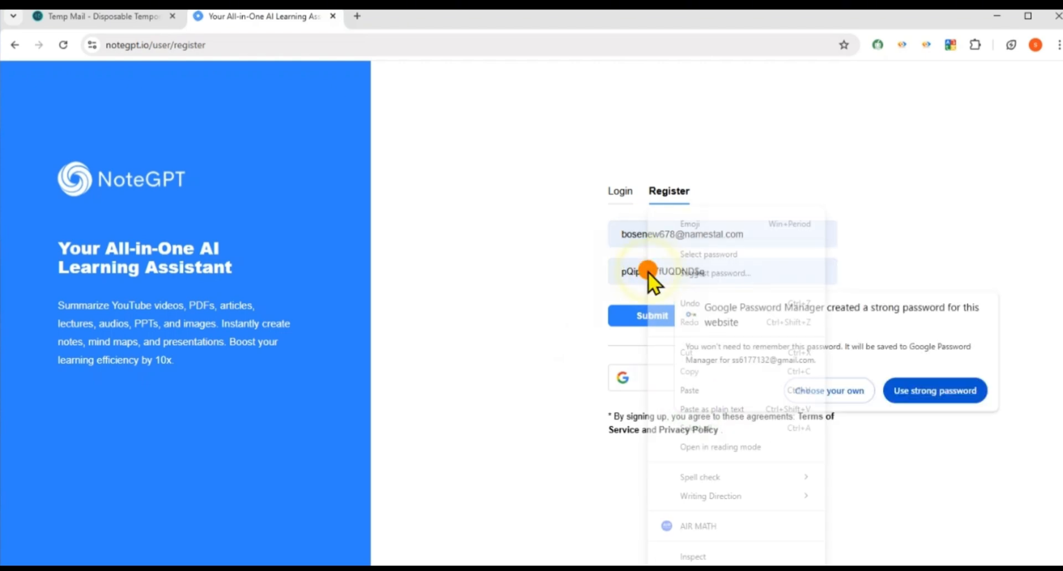
click(682, 393)
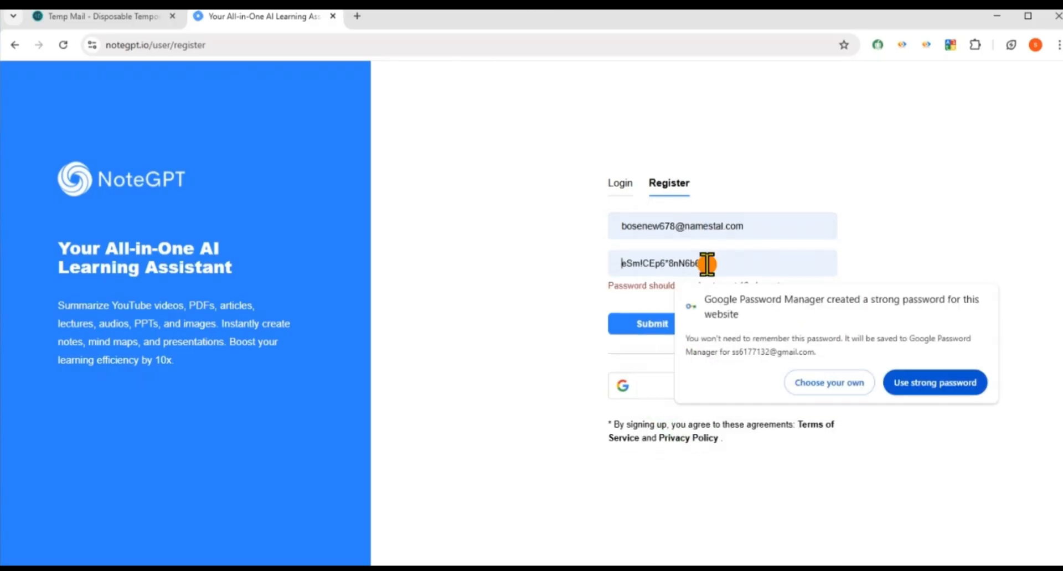
click(941, 375)
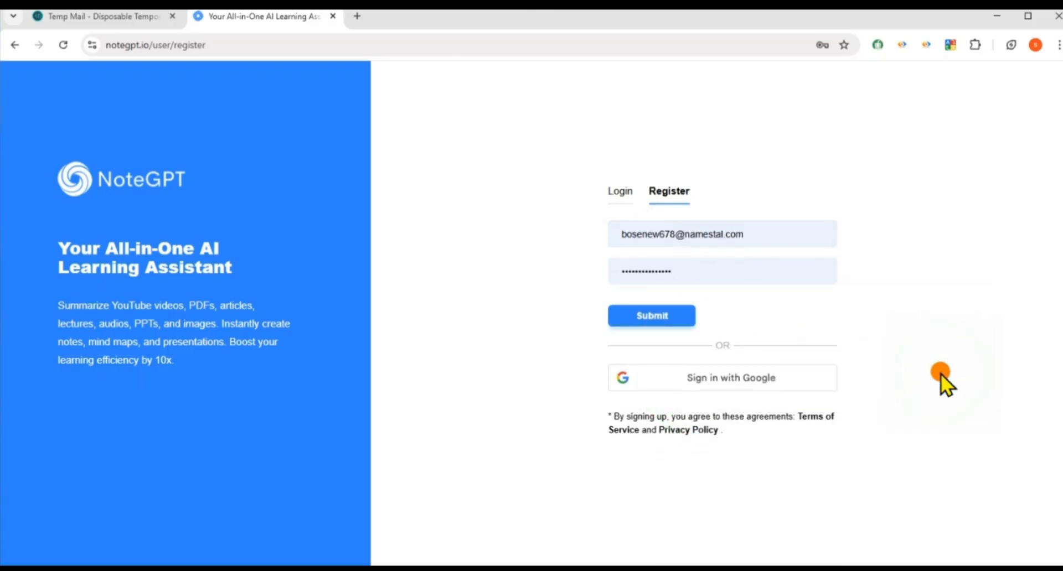
click(646, 316)
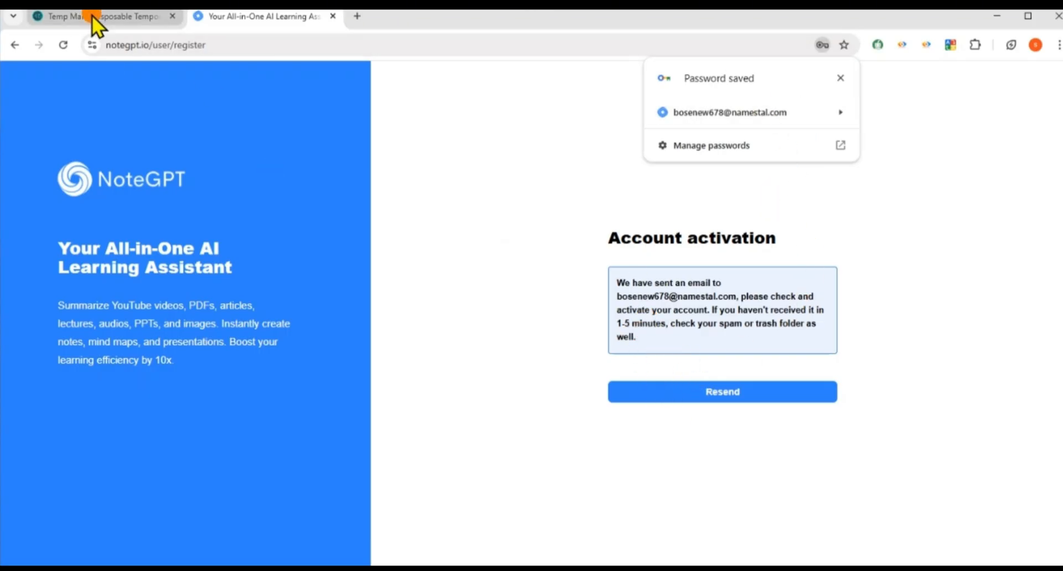
click(486, 222)
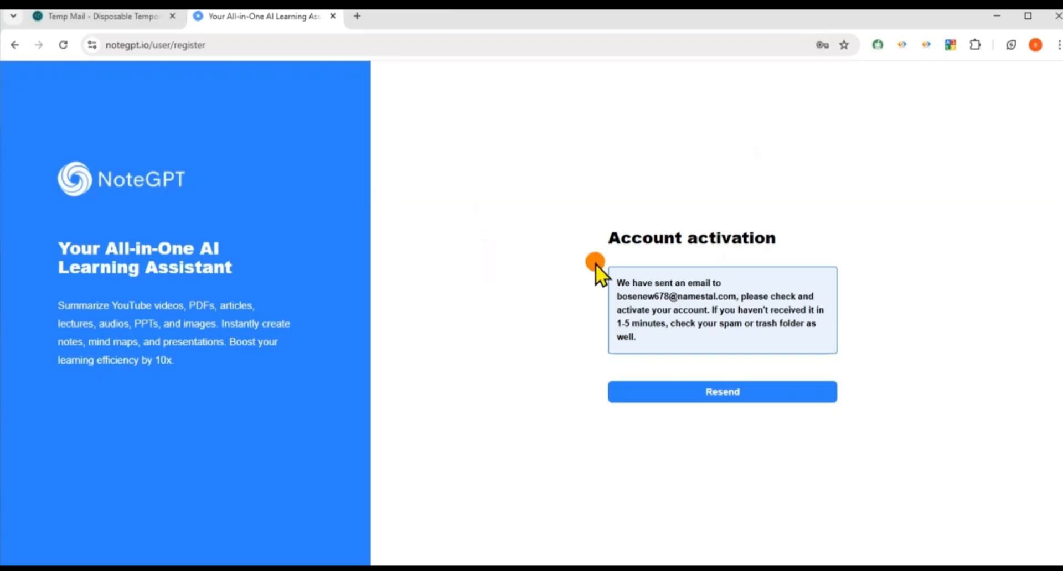
Verify the account through the NoteGPT welcome message in the Temp Mail inbox and start using NoteGPT.
click(141, 22)
scroll(1058, 326, down, 8)
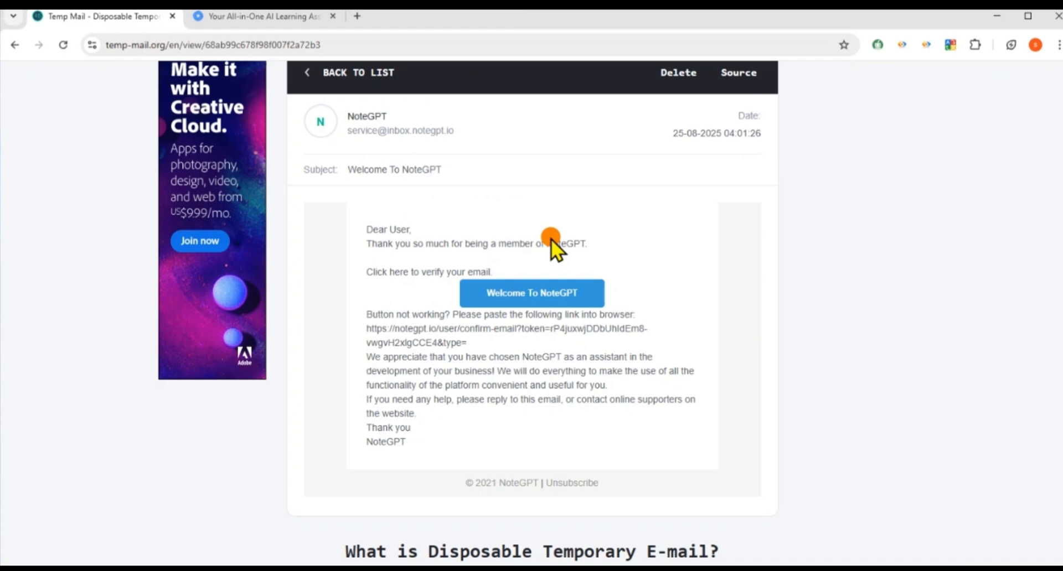
click(530, 295)
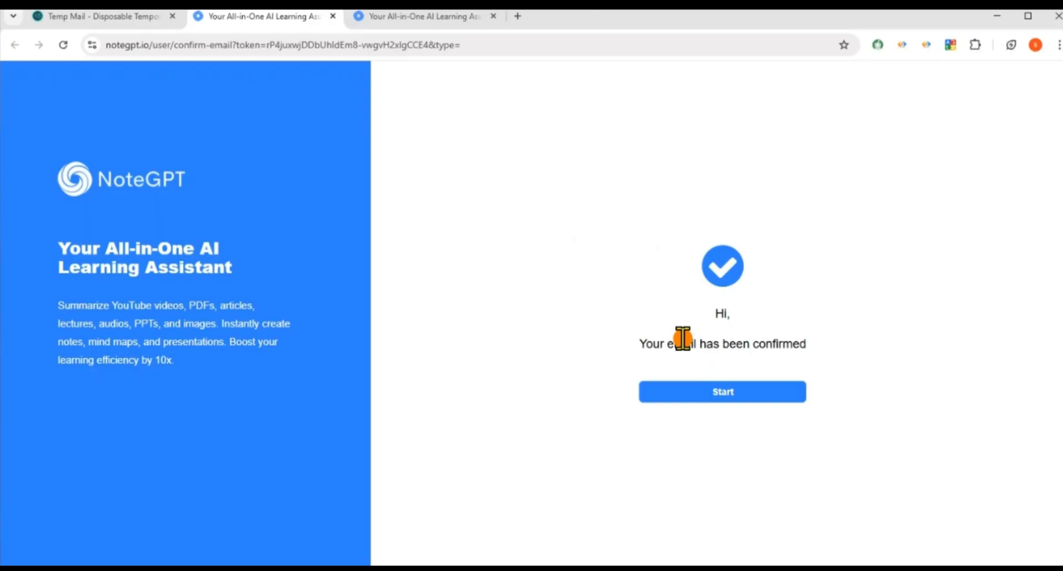
click(732, 395)
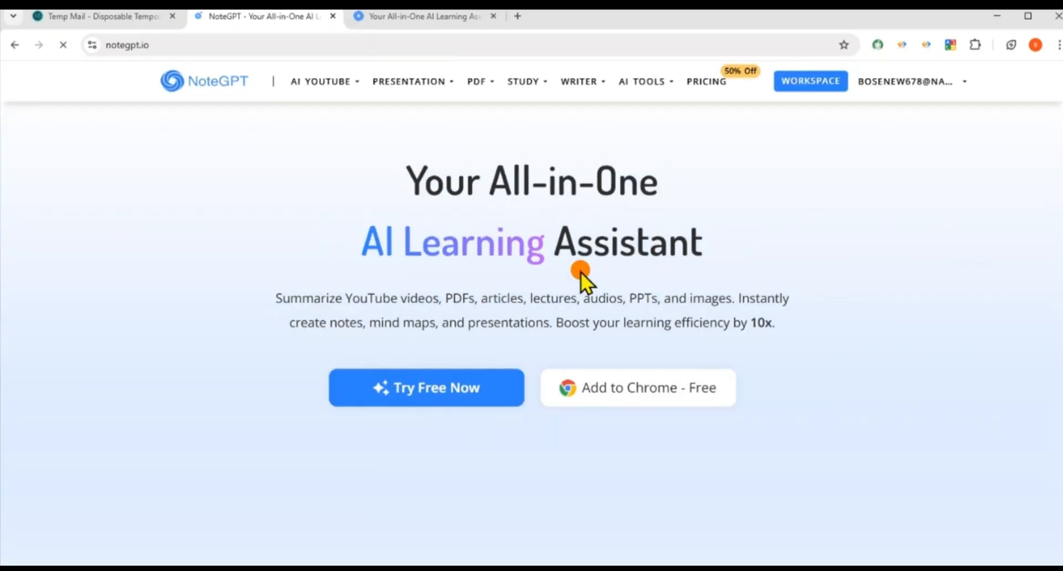
Add the NoteGPT: YouTube Summary extension to Chrome from the Chrome Web Store.
click(589, 394)
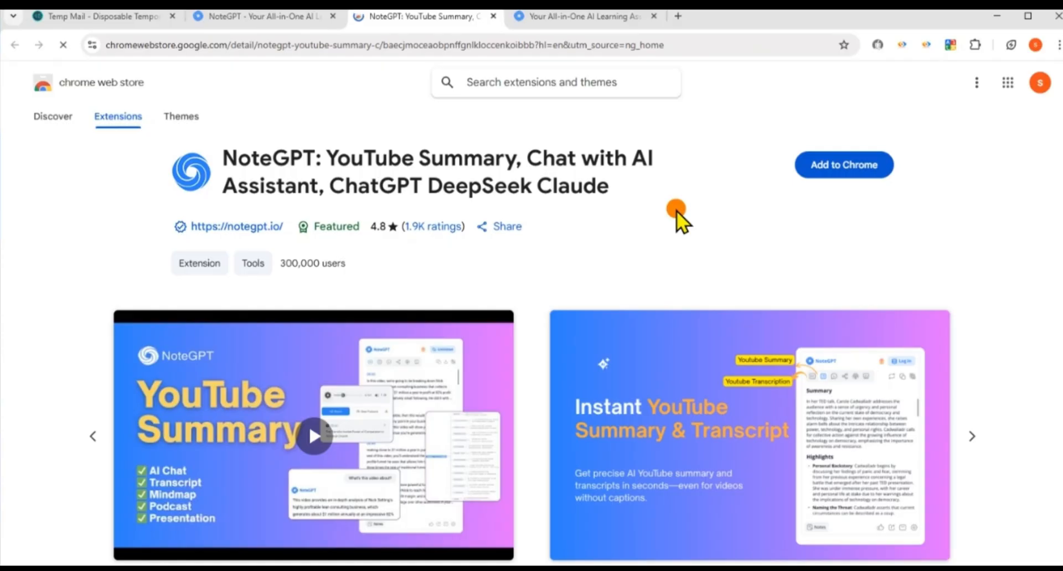
click(843, 167)
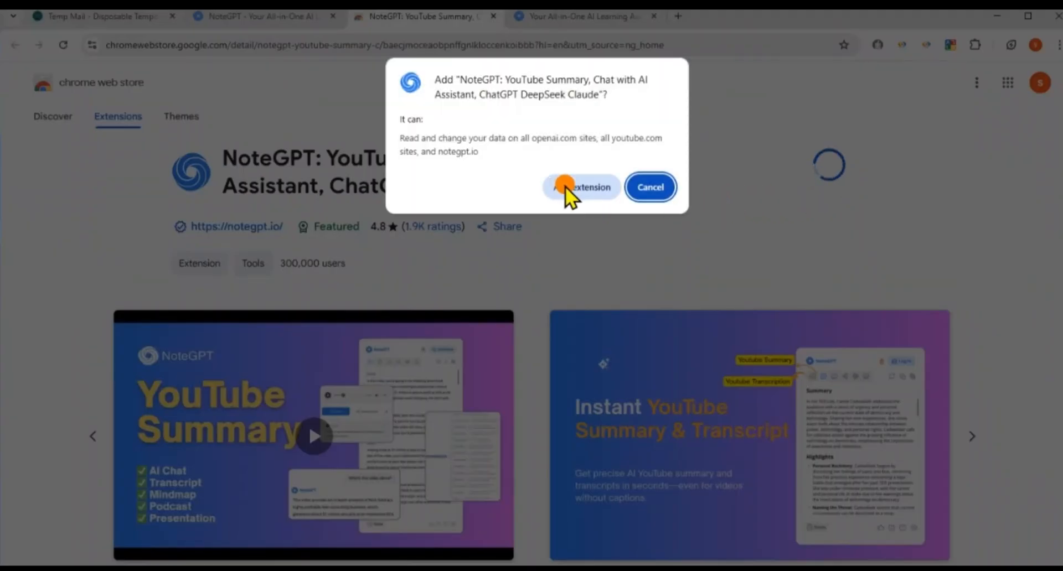
click(563, 187)
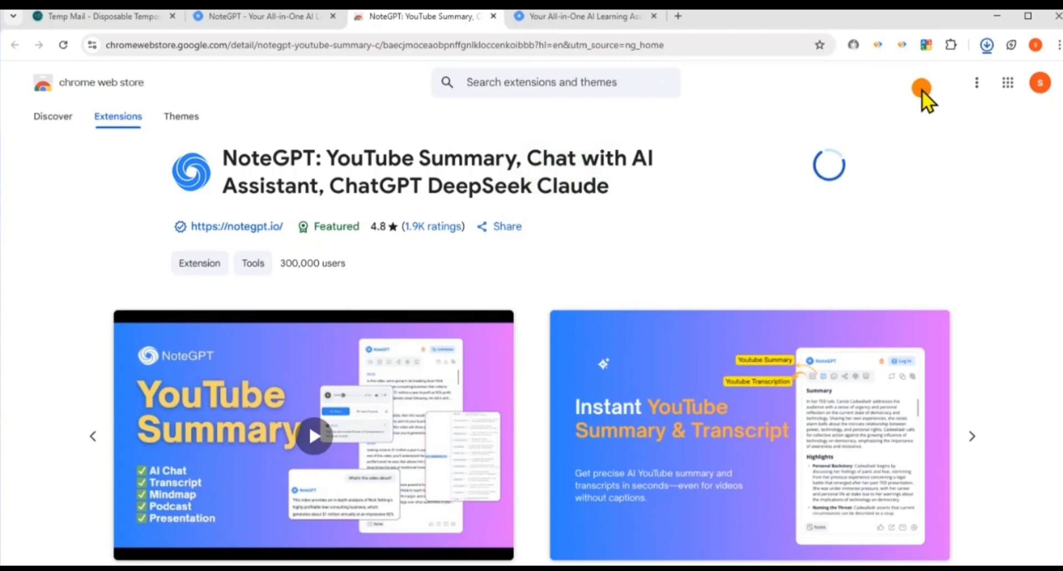
click(982, 53)
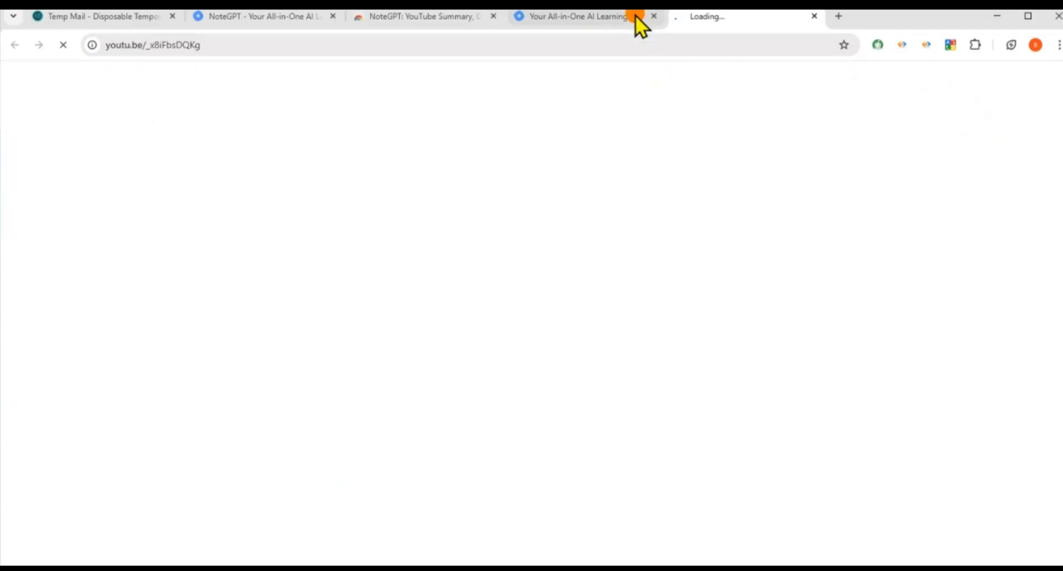
Pin the NoteGPT extension to the browser toolbar and close the extensions list.
click(976, 46)
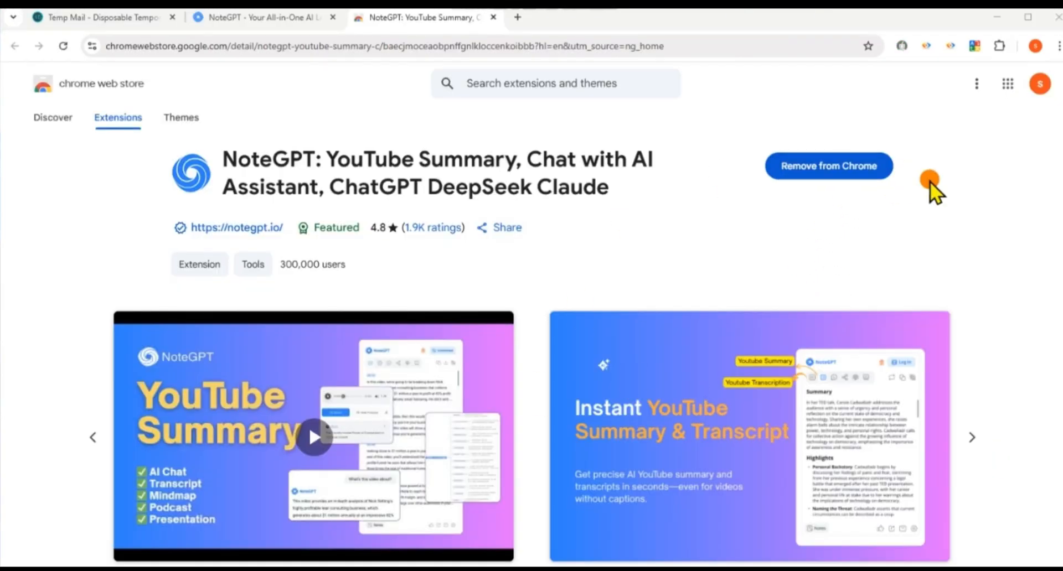
click(1000, 47)
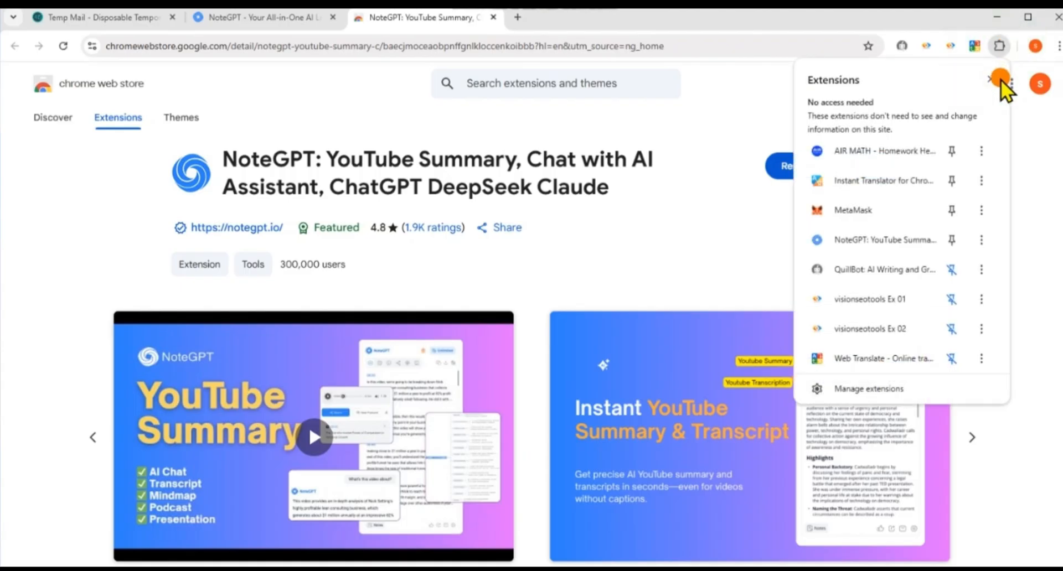
click(948, 243)
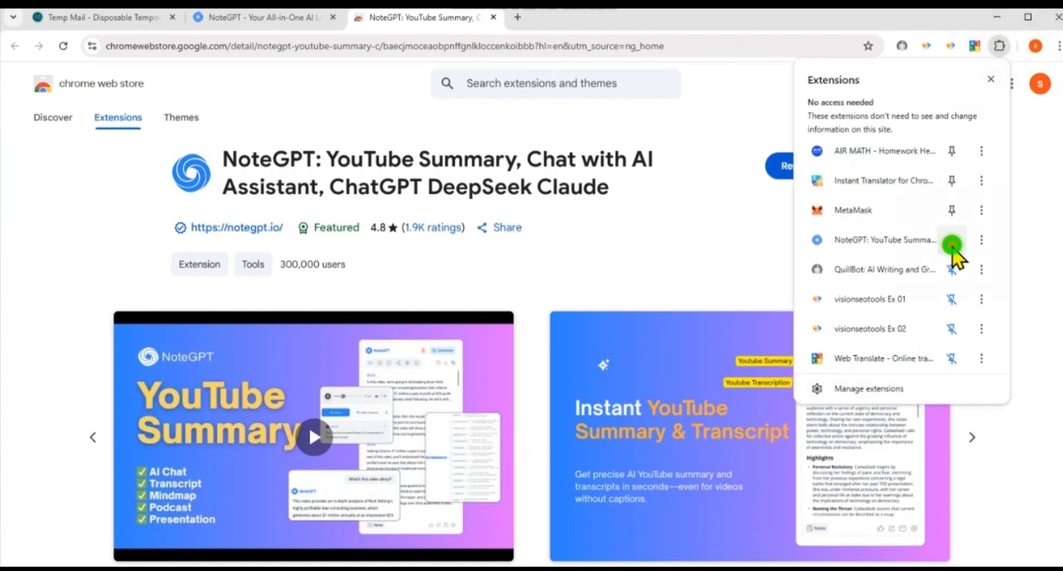
click(736, 247)
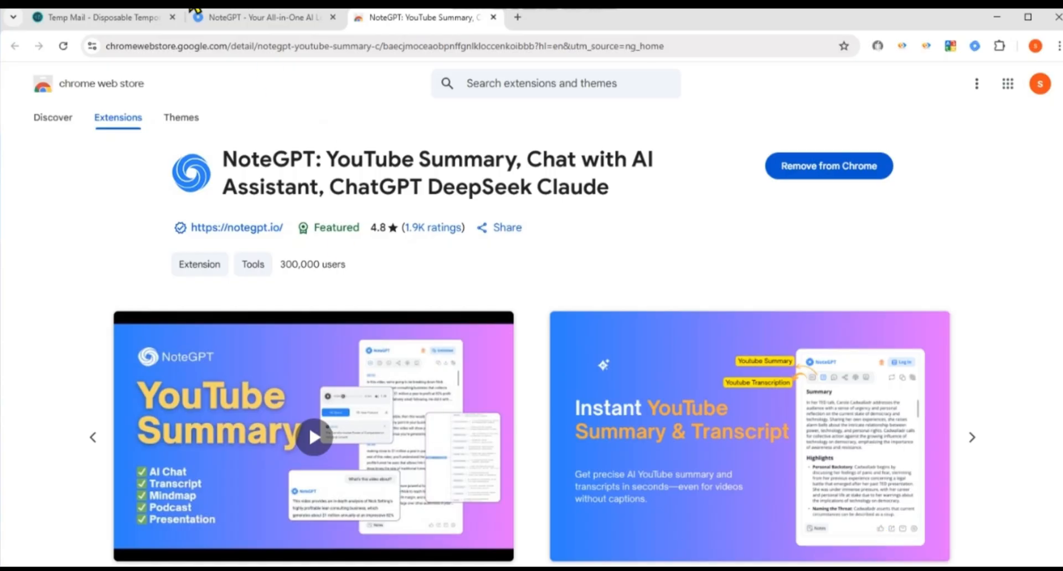
Reopen the NoteGPT home page in a fresh browser tab and enter the Workspace.
click(231, 18)
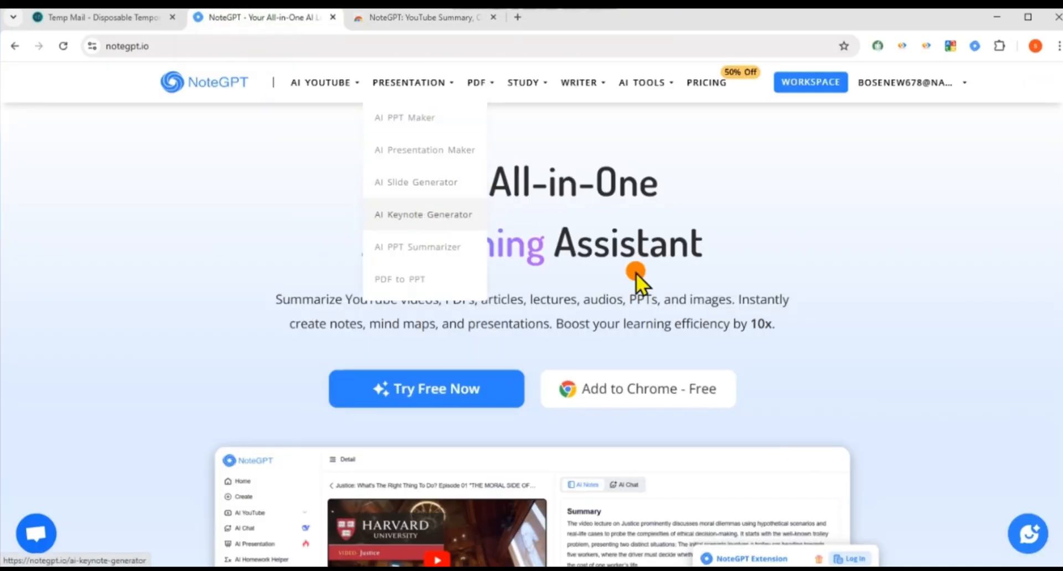
click(336, 18)
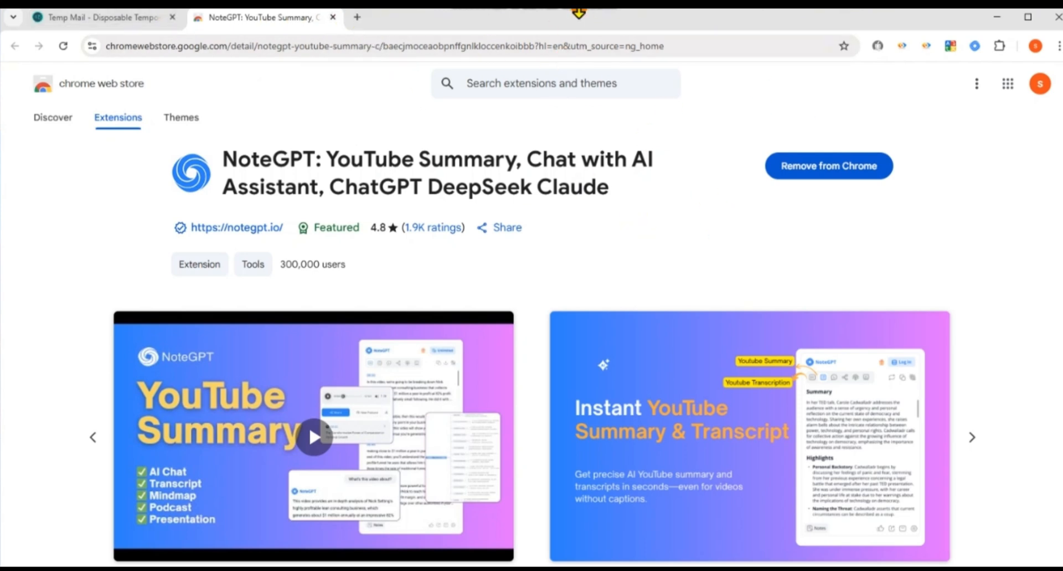
click(359, 21)
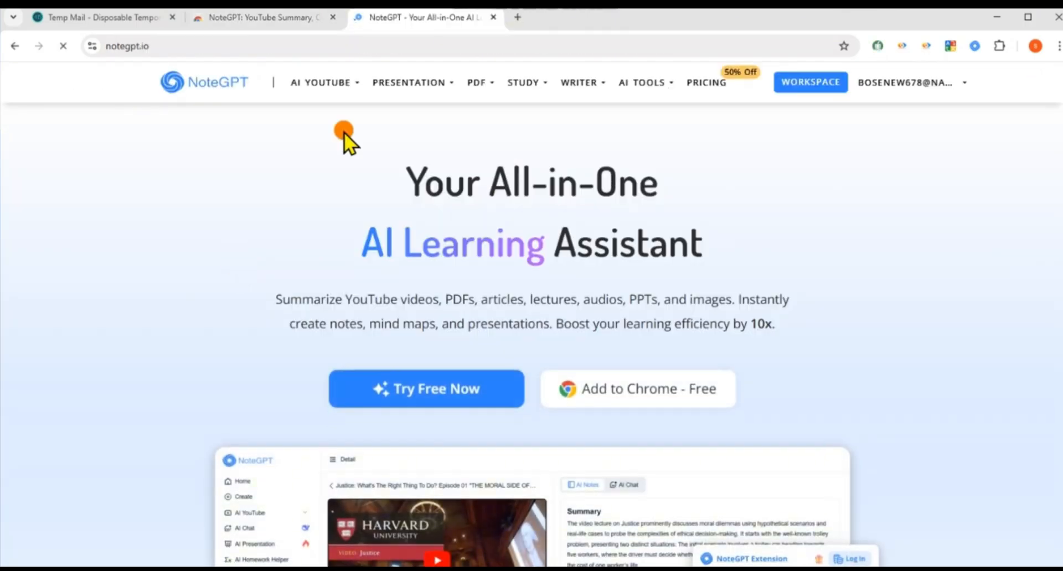
mouse_move(873, 92)
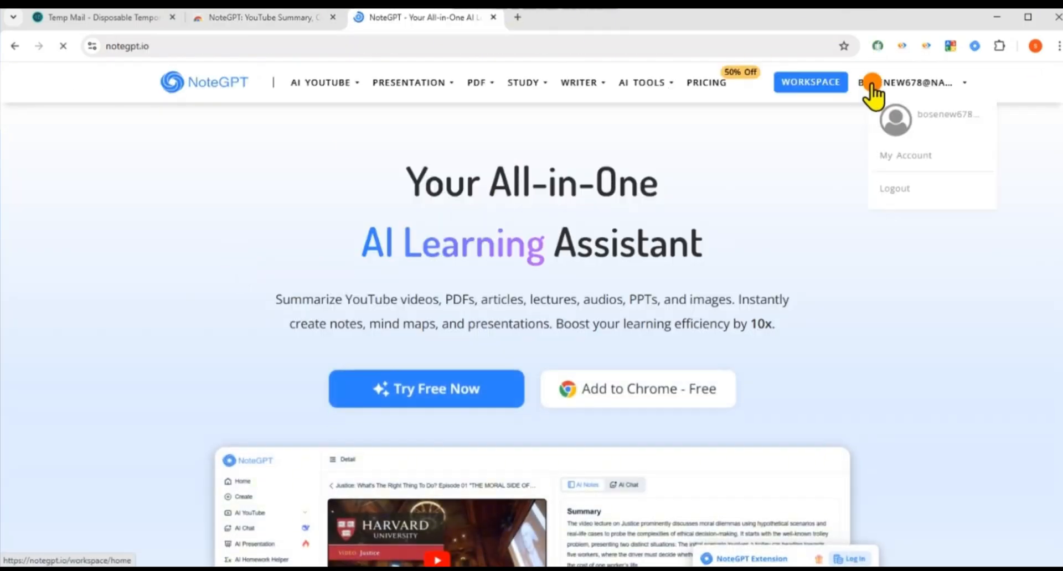
click(806, 87)
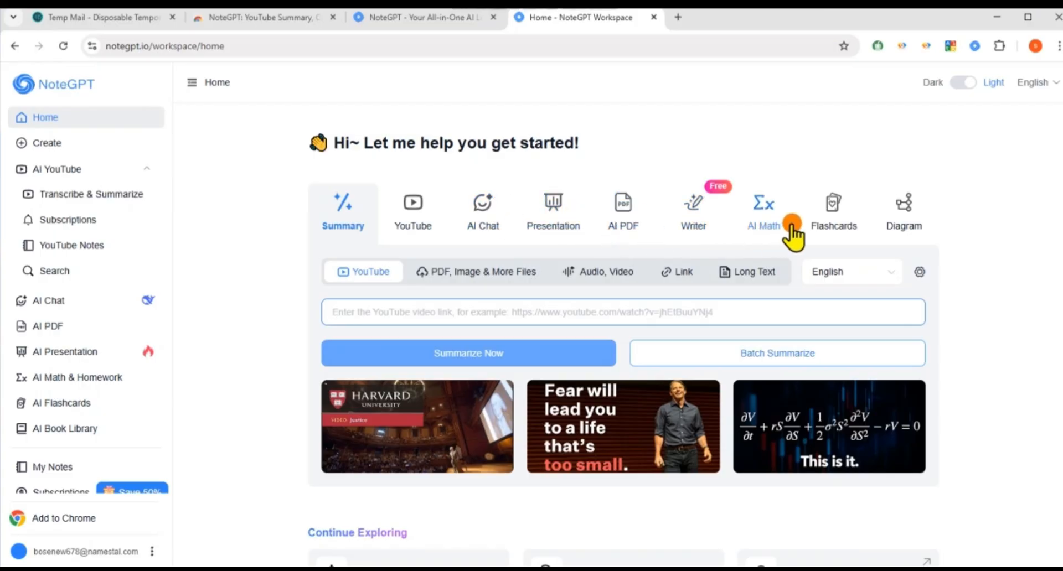
Show the Diagram tools in the workspace and open the Flowchart generator.
click(887, 224)
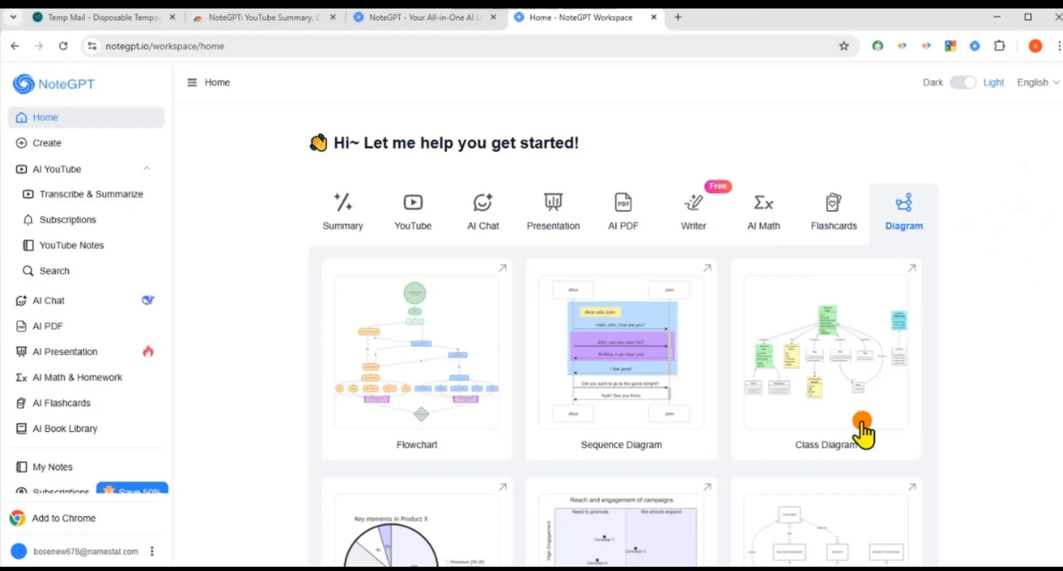
key(Down)
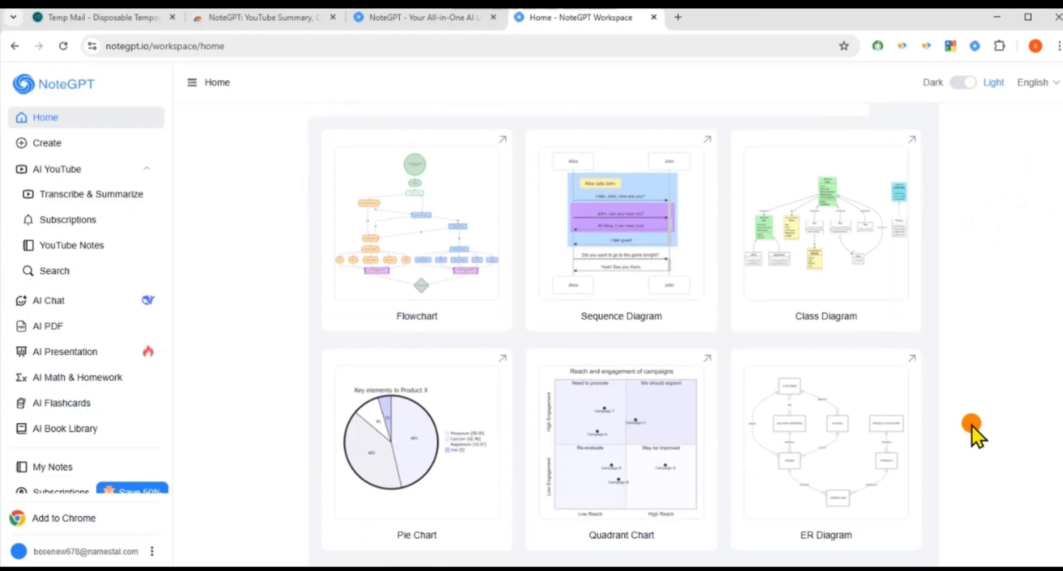
key(Up)
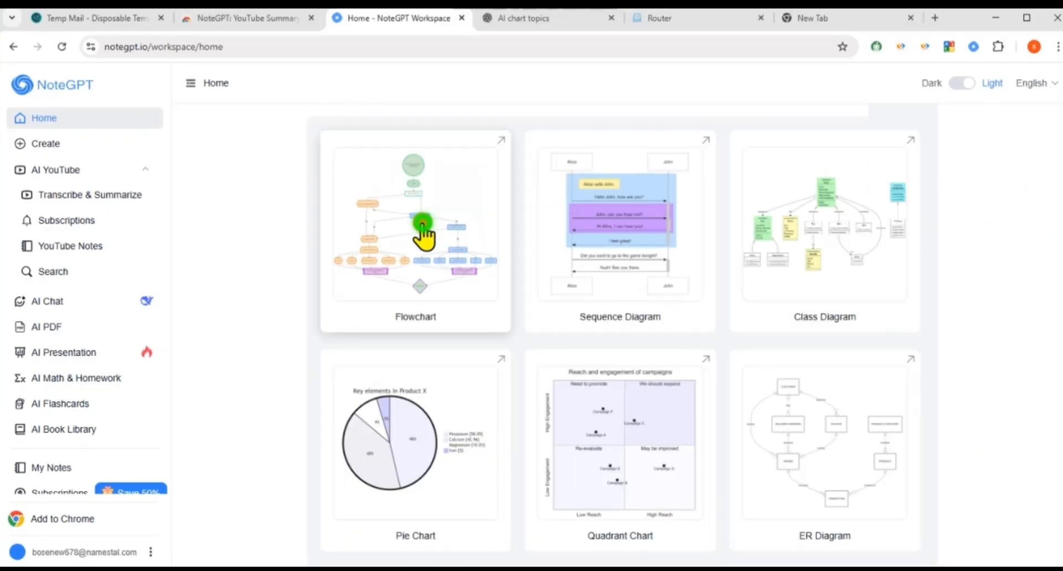
click(423, 227)
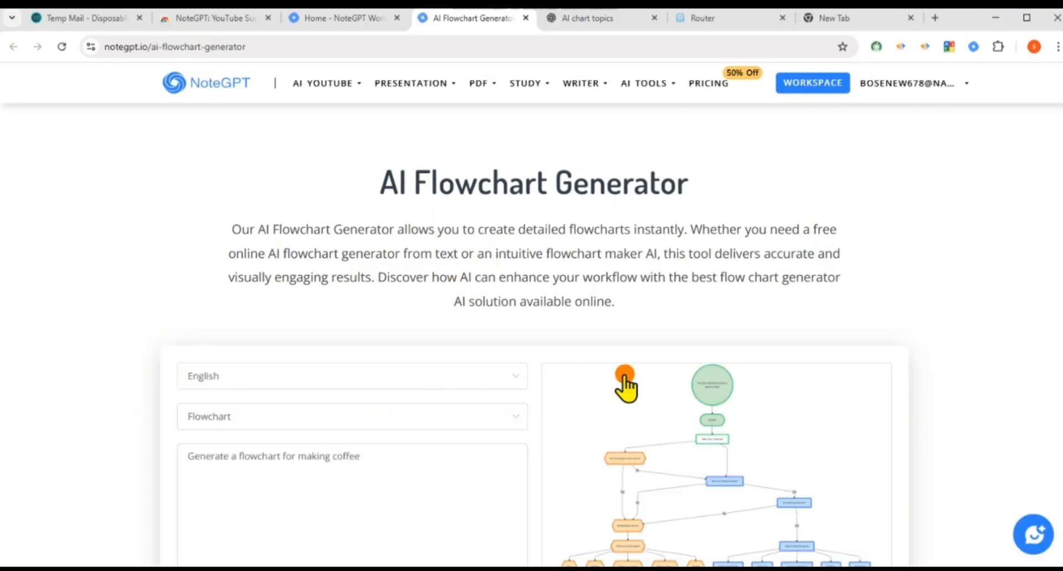
Insert the description of AI-based patient diagnosis and treatment planning into the flowchart prompt and apply the first Flowchart template.
click(249, 467)
right_click(249, 467)
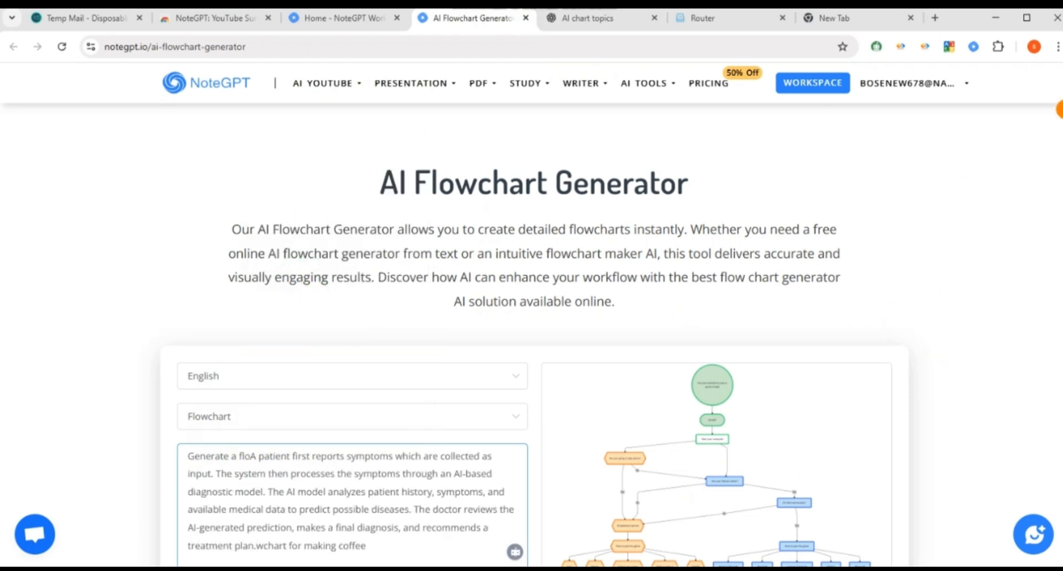
scroll(1060, 109, down, 6)
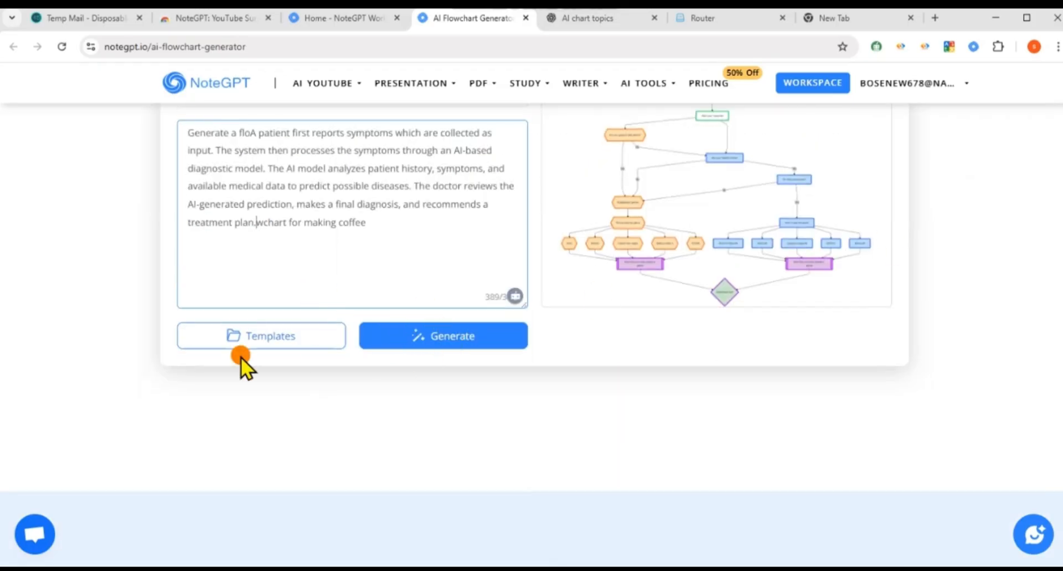
click(247, 342)
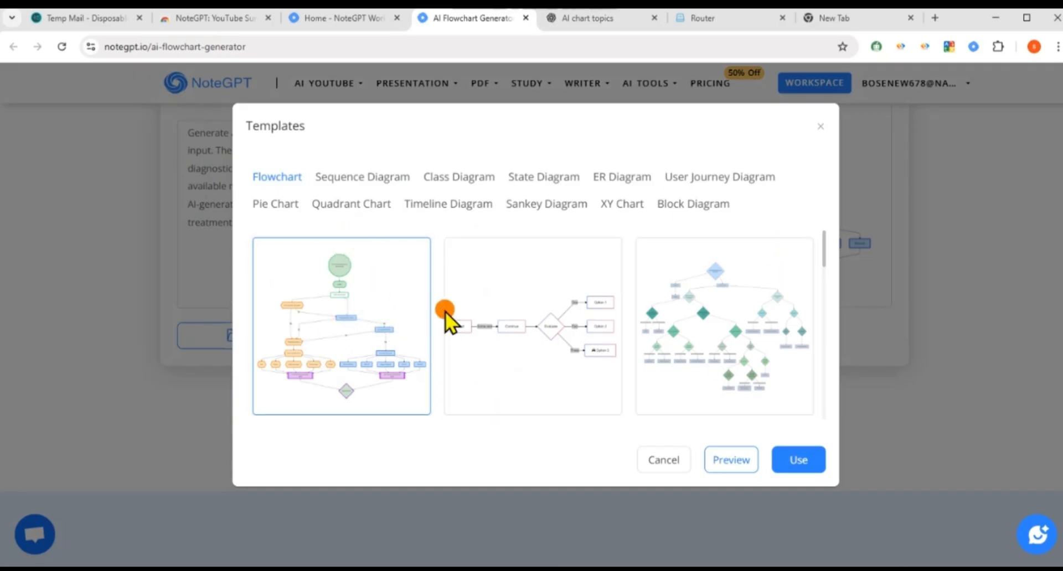
click(797, 462)
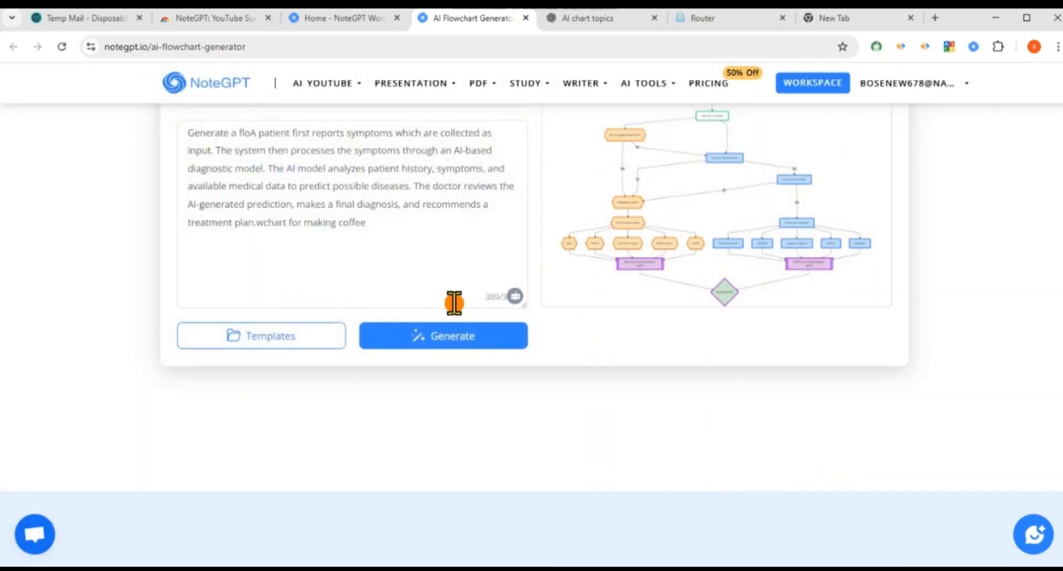
Generate the patient diagnosis flowchart and download it as PNG.
click(445, 345)
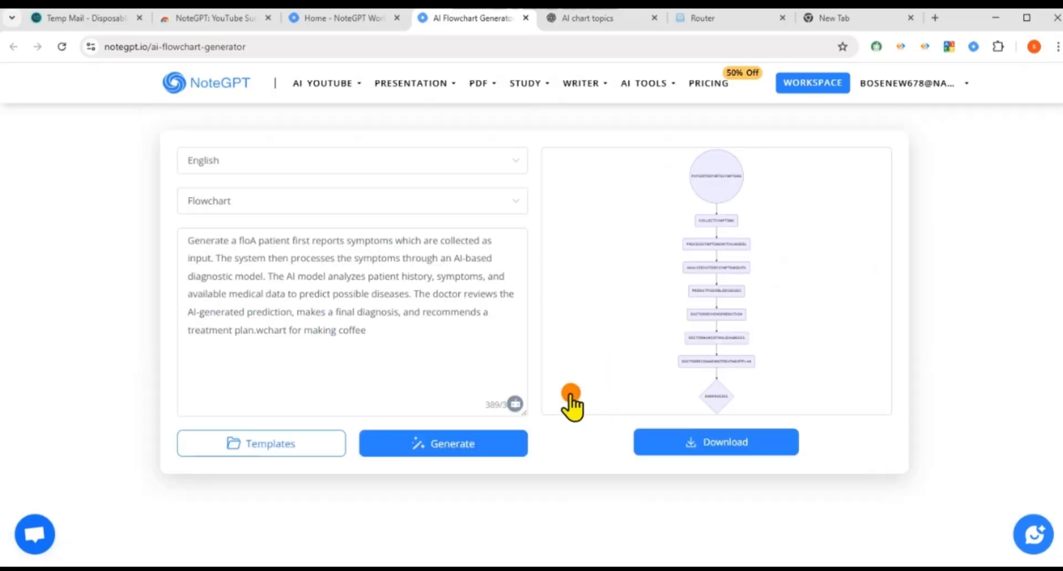
click(681, 445)
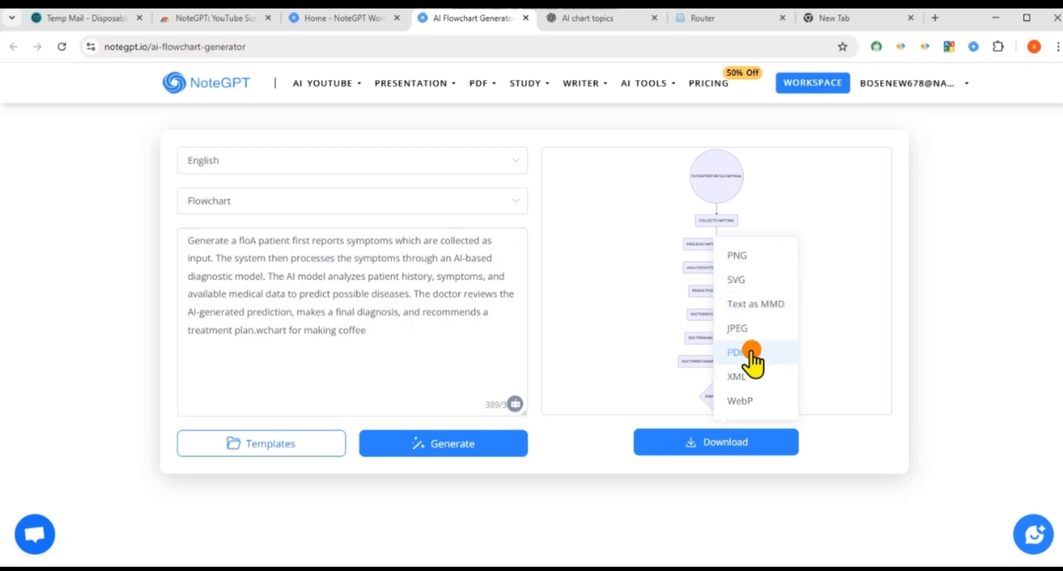
click(725, 256)
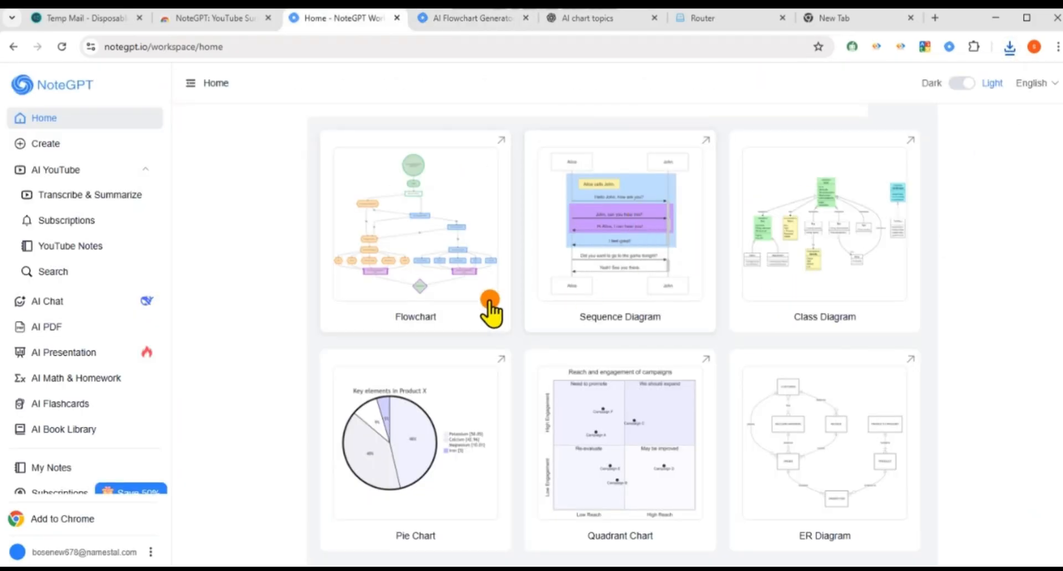
Open the Sequence Diagram generator from the workspace and insert the description of the AI assistant's voice command processing into its prompt.
click(626, 246)
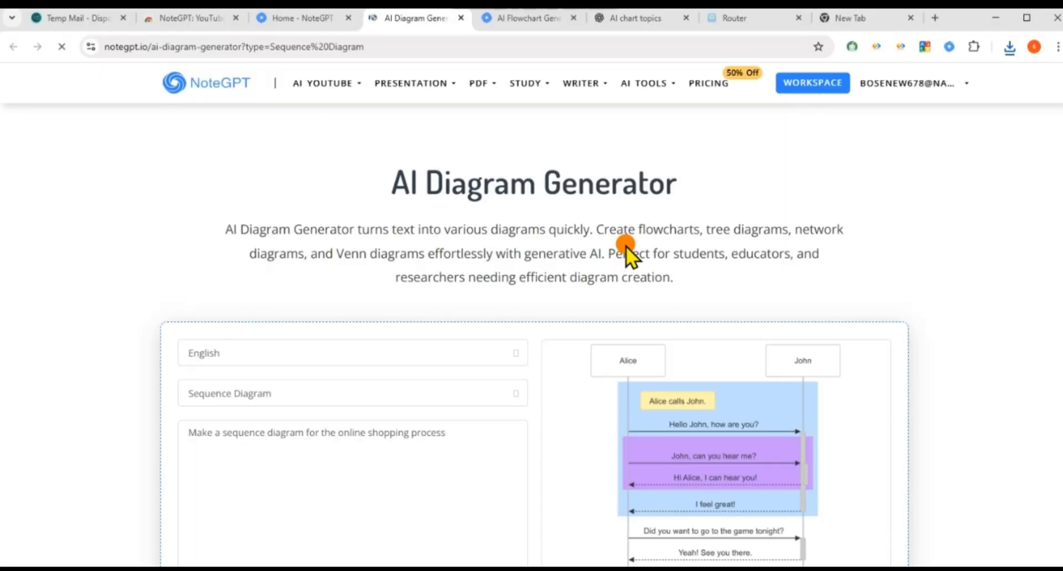
scroll(729, 306, down, 3)
click(297, 290)
text(A user gives a voice command to the AI assistant. The assistant records the voice and sends it to the speech-to-text engine, which converts it into text. The converted text is then processed by the NLP engine to understand the meaning. The system queries the knowledge base or online sources to find the correct answer. Finally, the AI generates a spoken response and delivers it back to the user.)
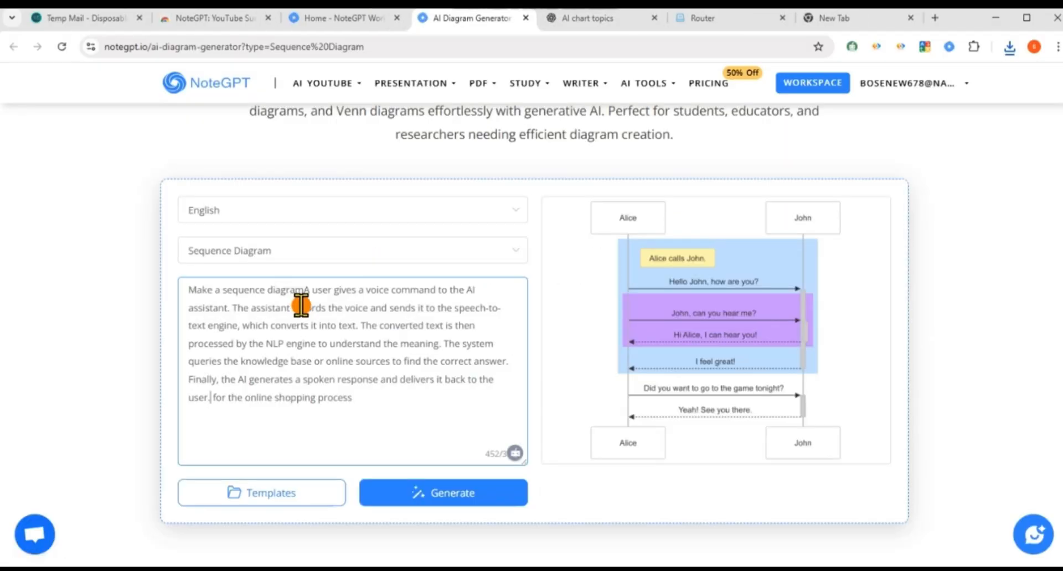
Apply the third Sequence Diagram template, the two-participant one with the yellow "A typical interaction" note.
click(270, 491)
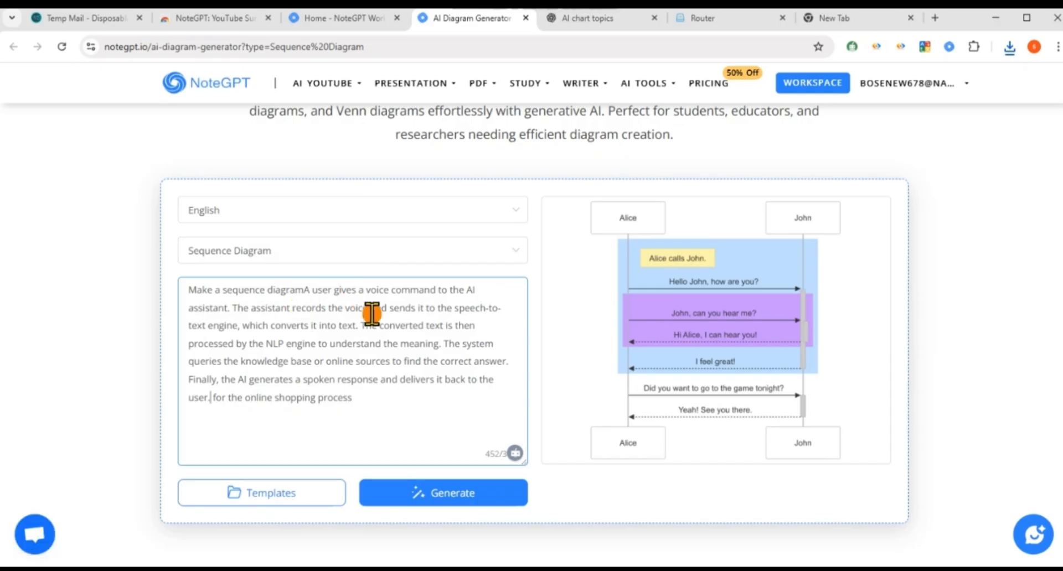
click(271, 495)
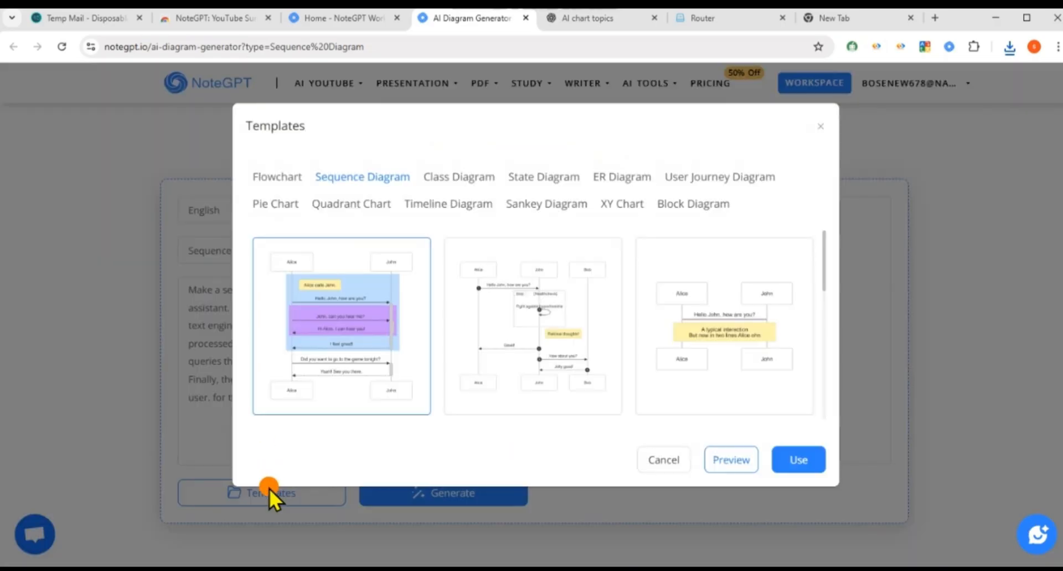
click(745, 340)
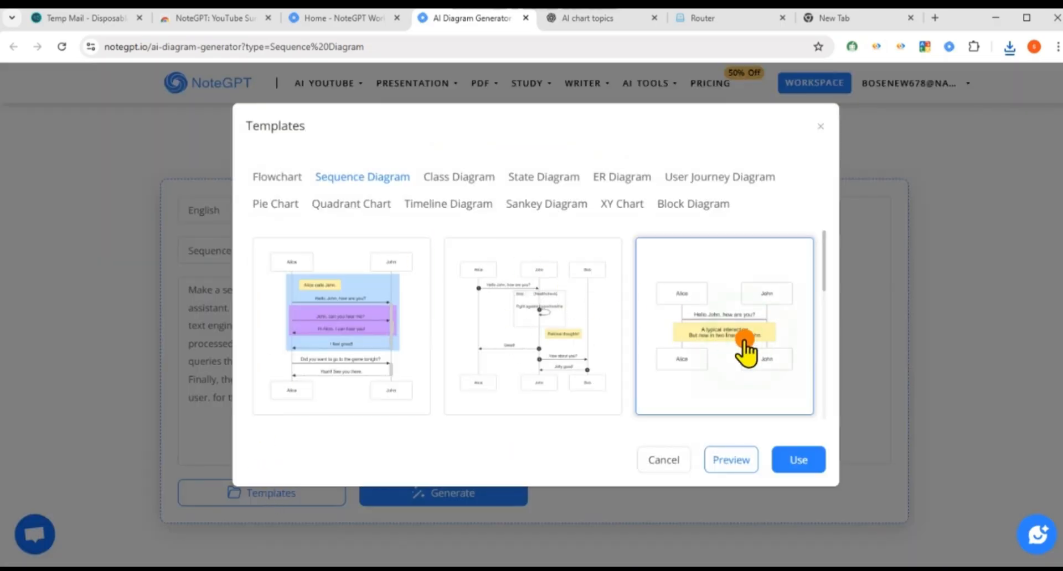
click(793, 462)
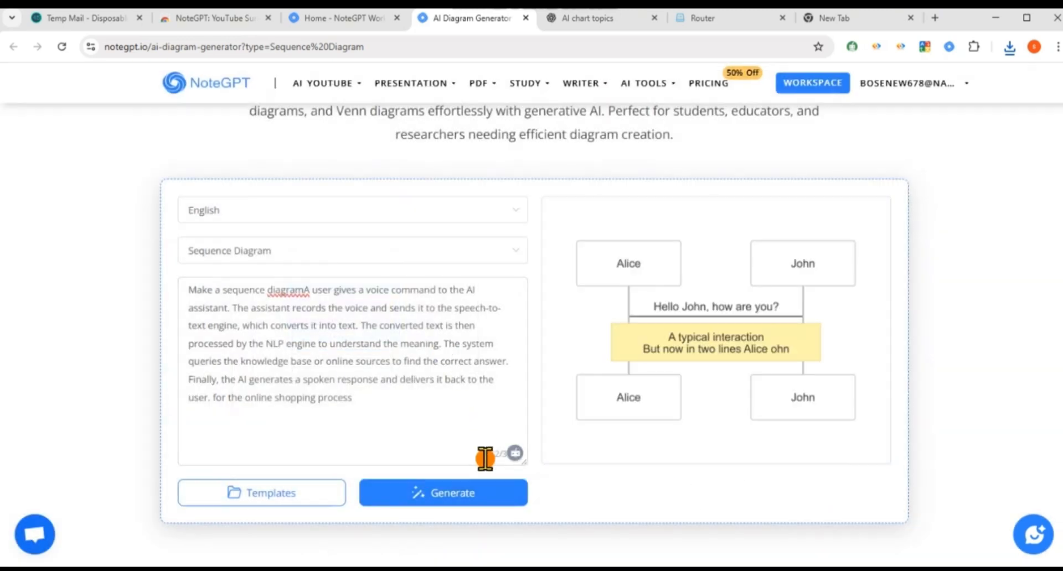
Generate the sequence diagram and download it as PNG, closing the generator page when finished.
click(466, 491)
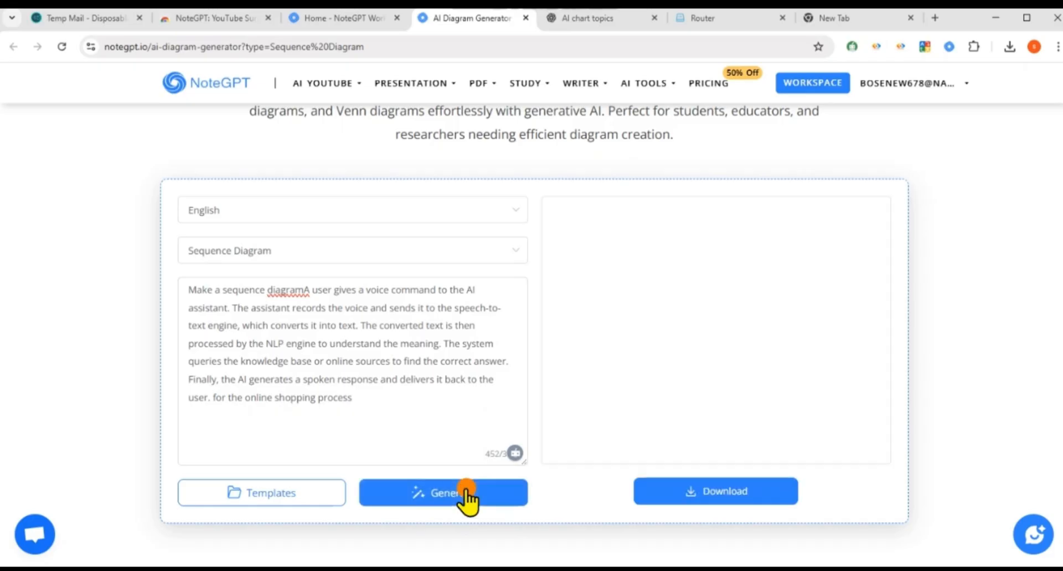
mouse_move(742, 492)
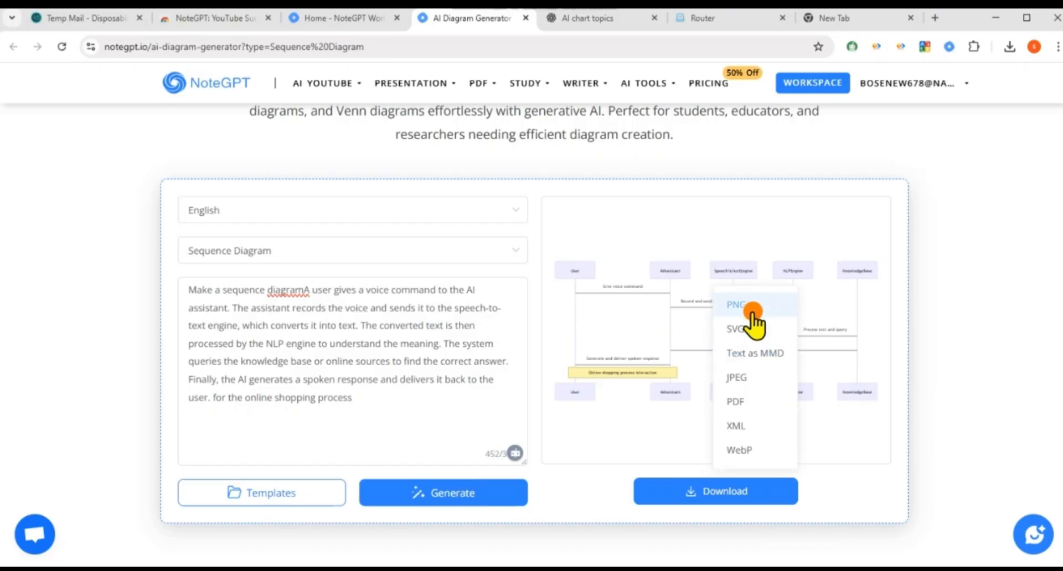
click(753, 311)
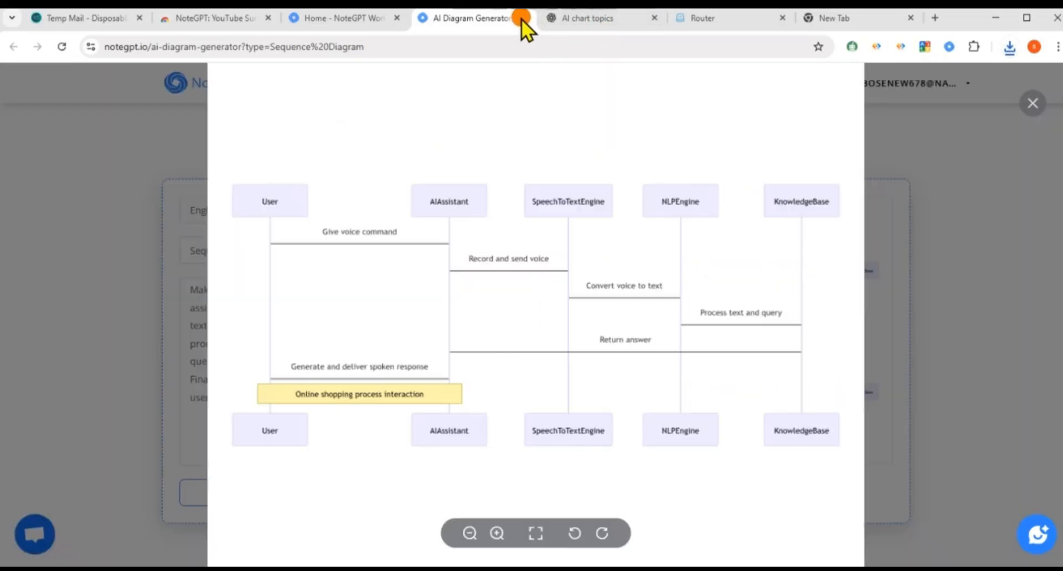
click(525, 18)
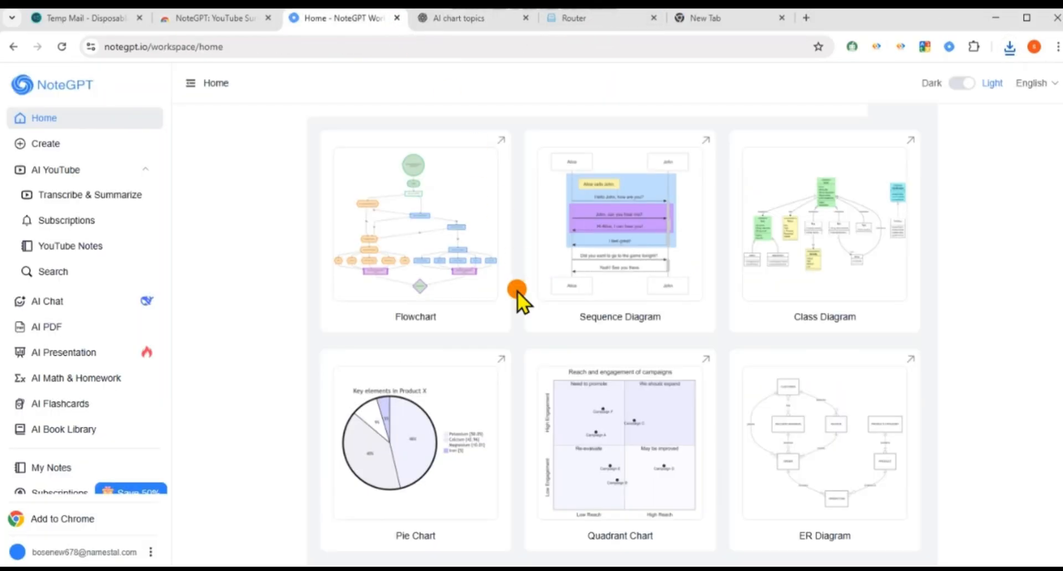
Open the Class Diagram generator and apply the first Class Diagram template, keeping the default software design prompt.
click(833, 302)
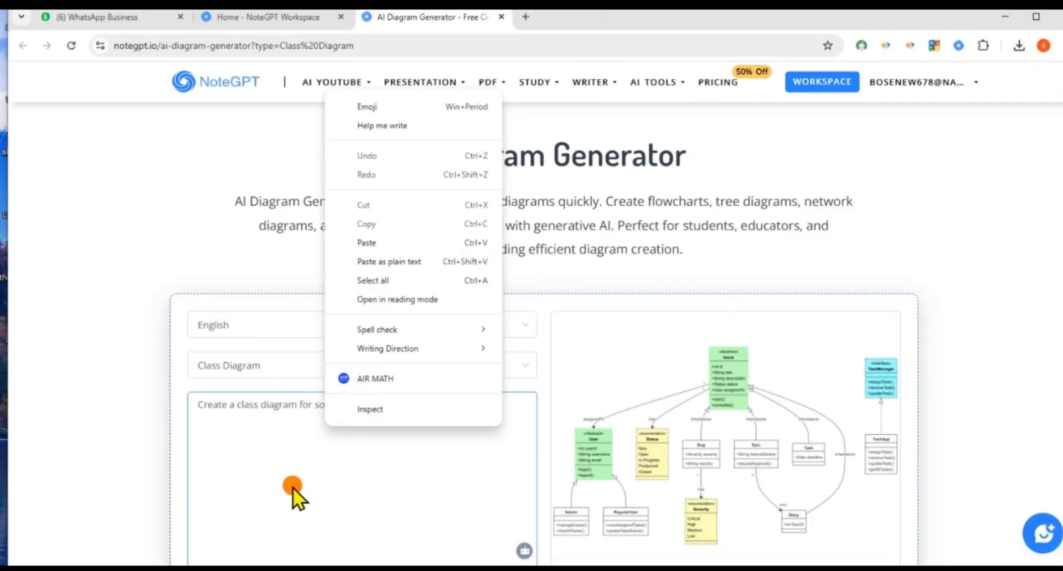
click(292, 487)
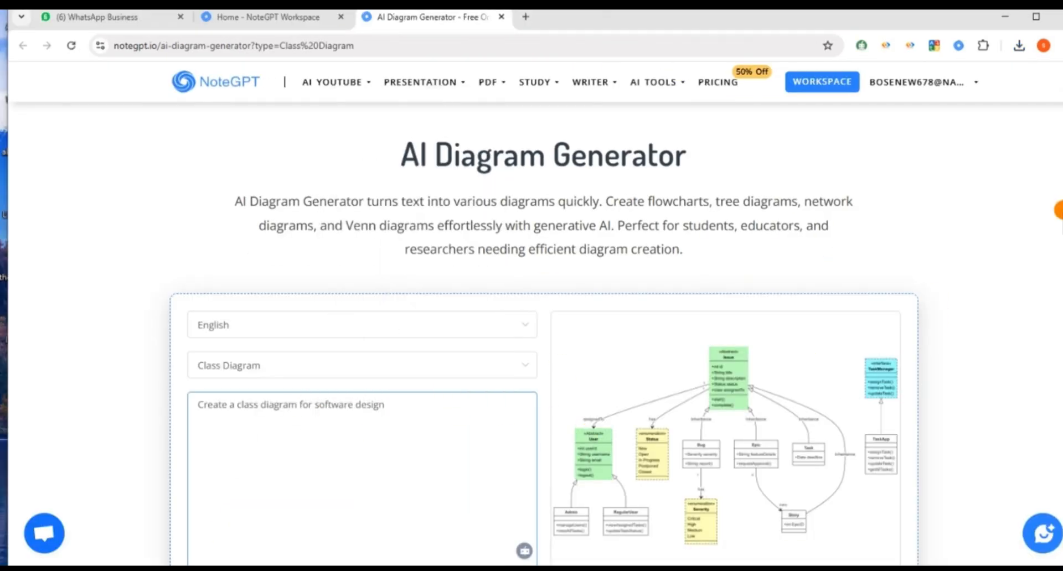
key(Down)
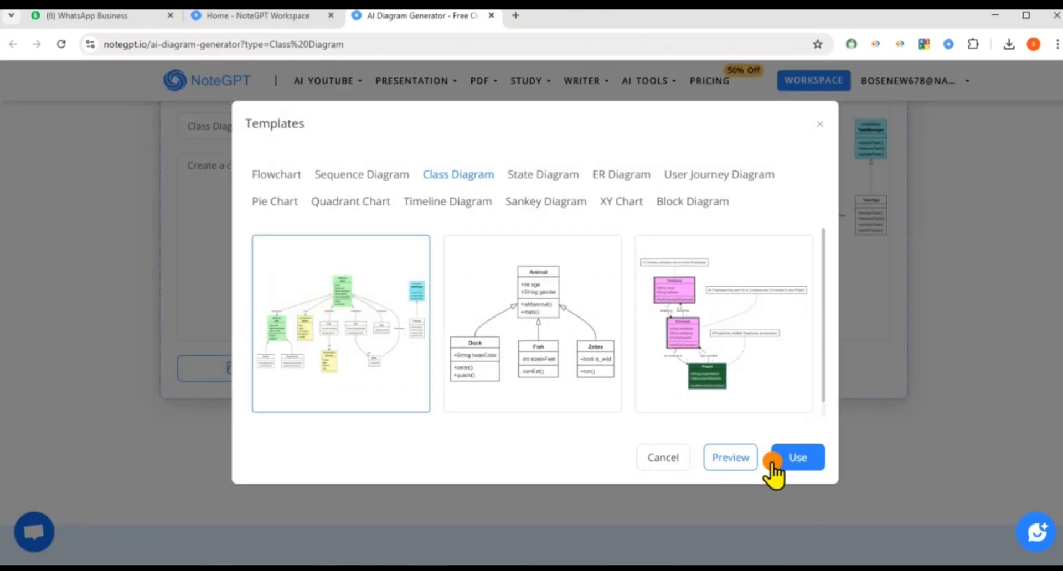
click(818, 462)
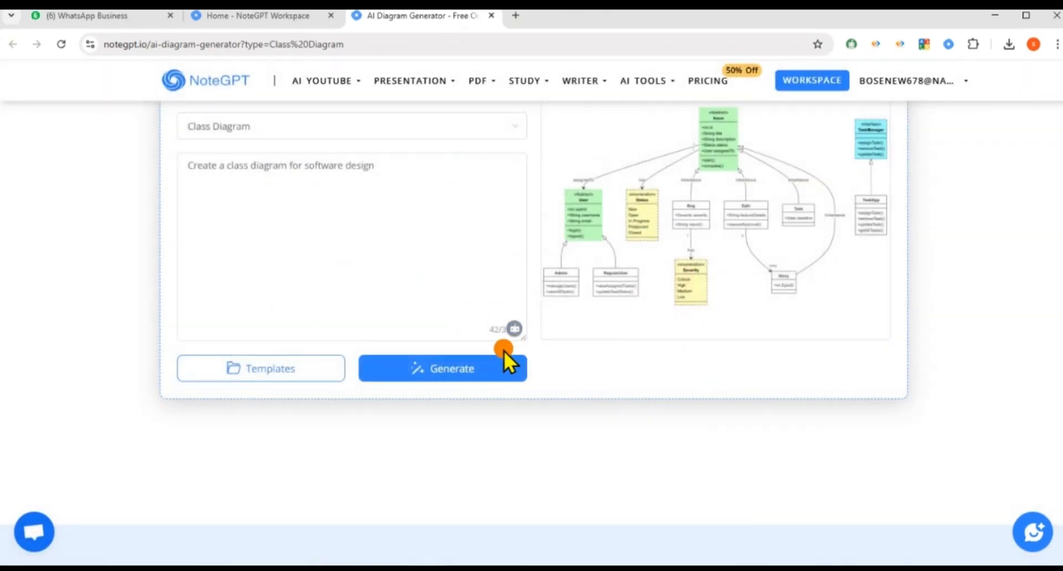
Generate the software design class diagram and download it as PNG.
click(482, 367)
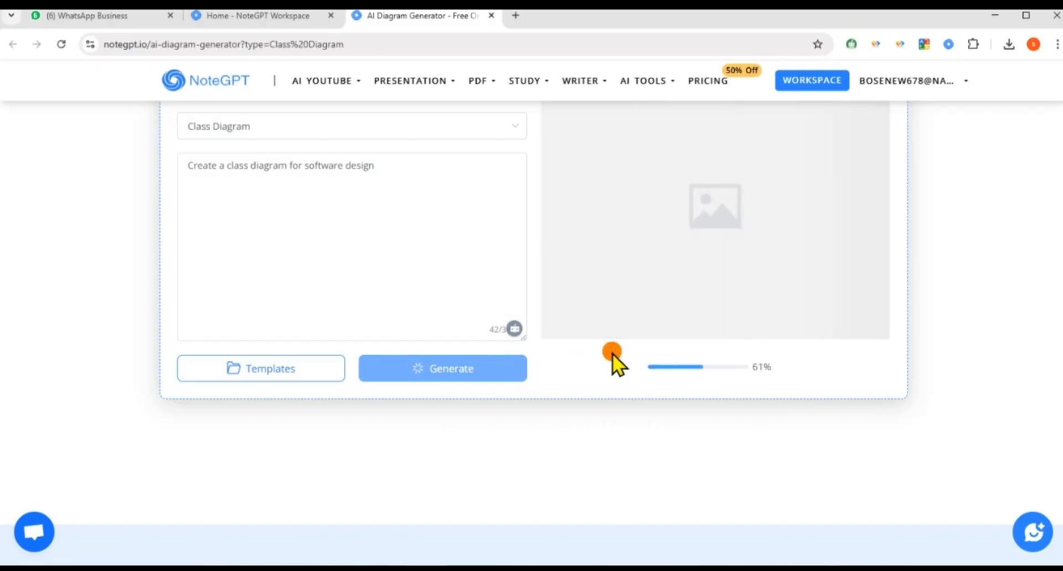
mouse_move(732, 364)
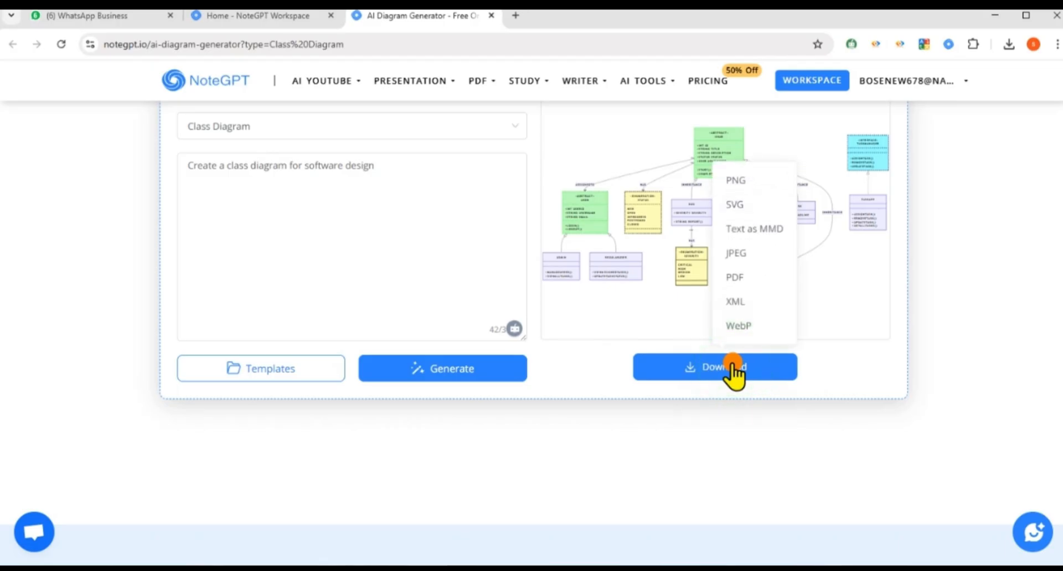
click(733, 178)
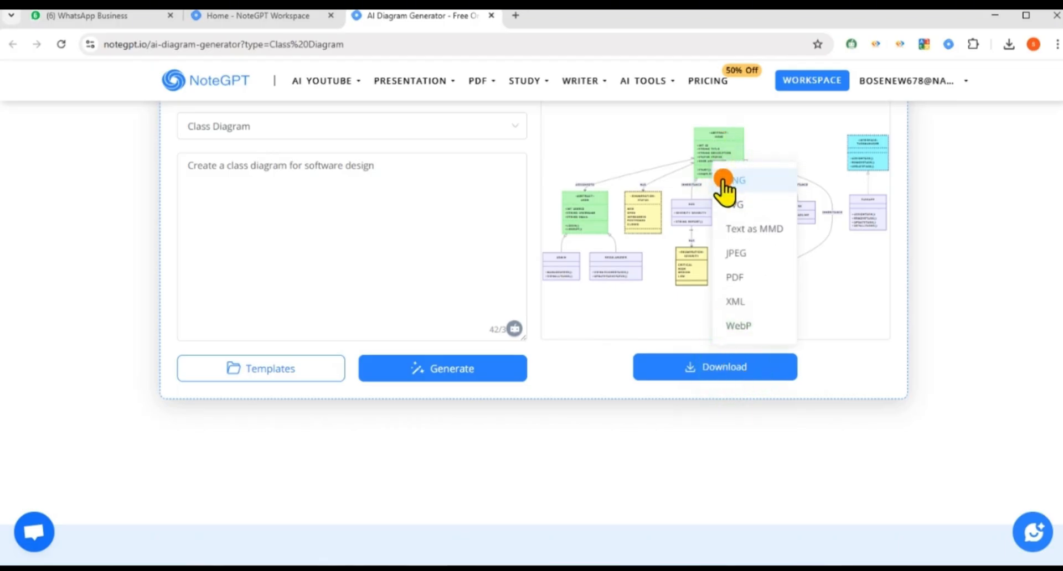
click(682, 209)
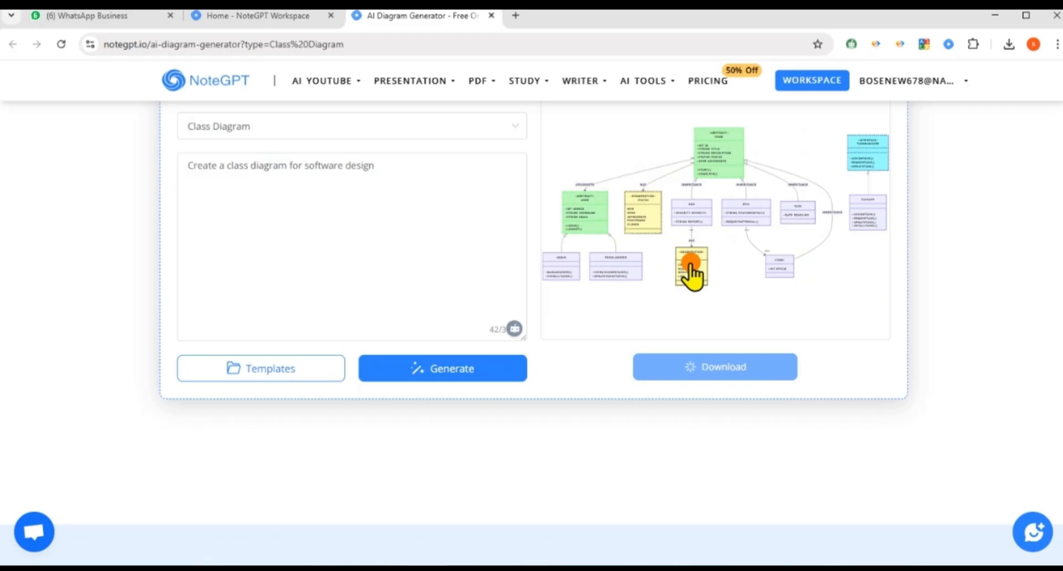
Return to the workspace home and open the Pie Chart generator with its default 2023 company revenue prompt.
click(254, 15)
click(423, 463)
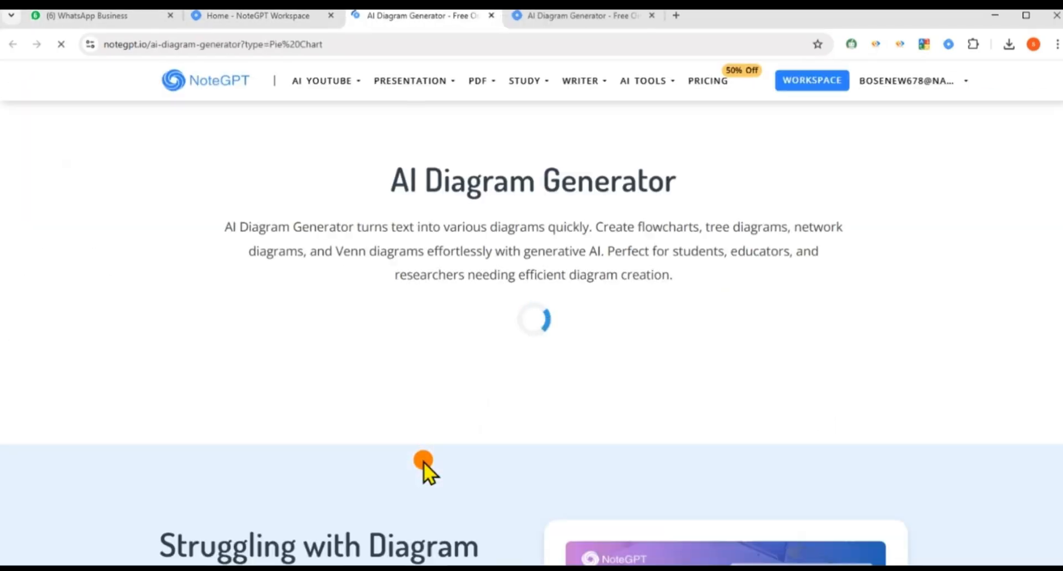
click(372, 508)
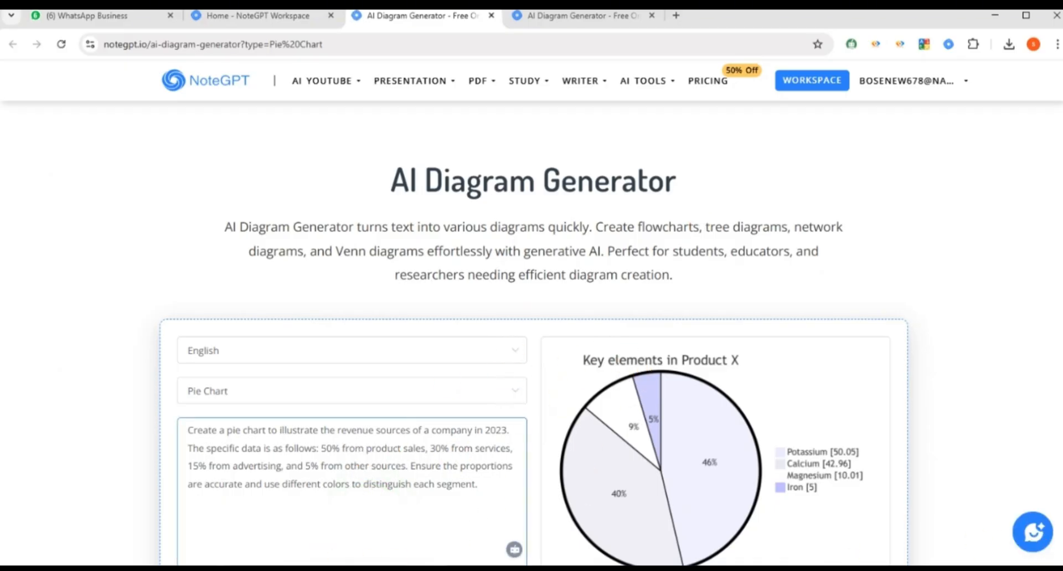
Apply the "Key elements in Product X" pie chart template and start generating the company revenue chart.
click(311, 354)
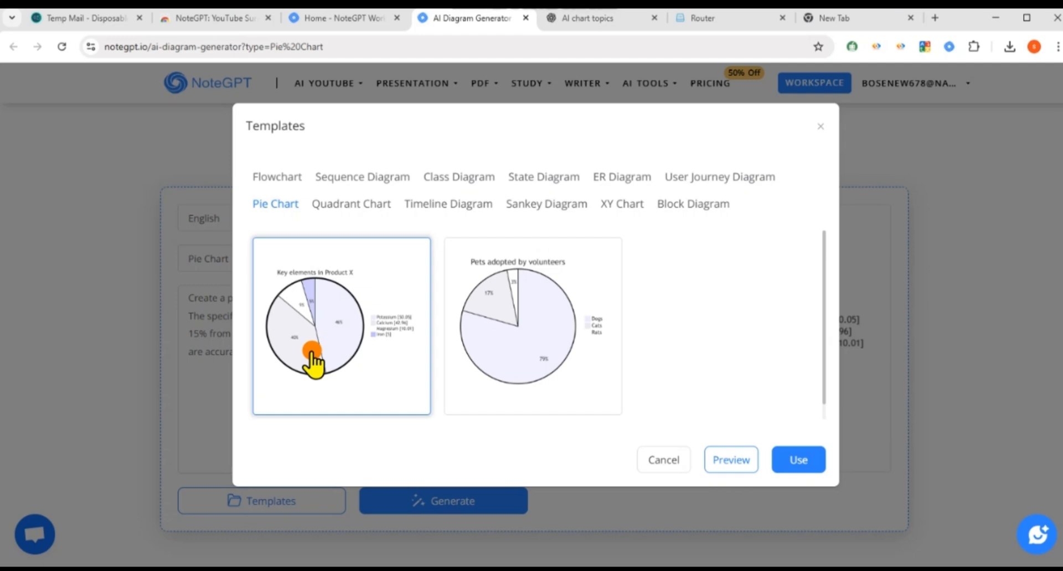
click(800, 461)
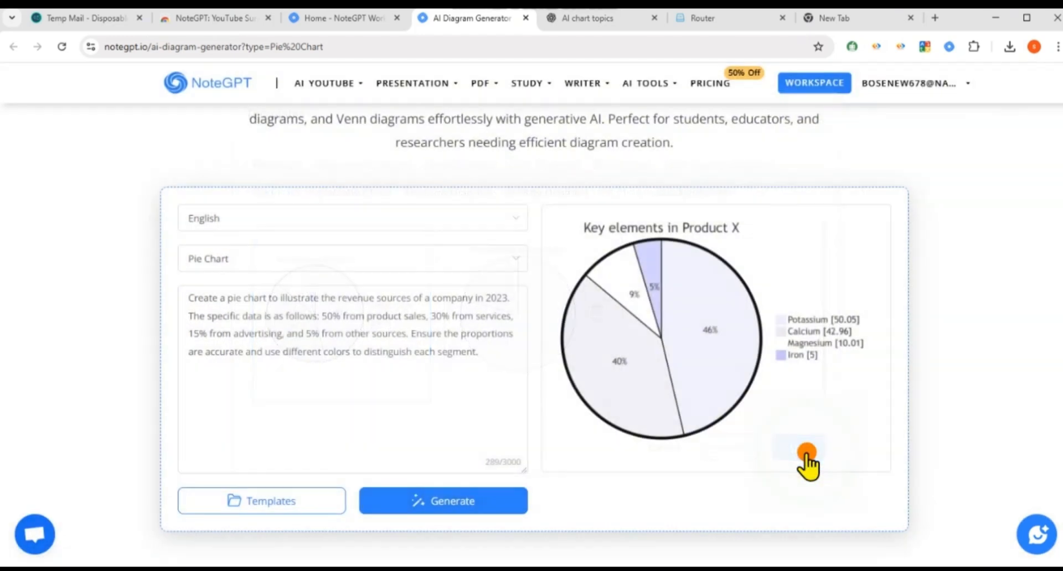
click(481, 498)
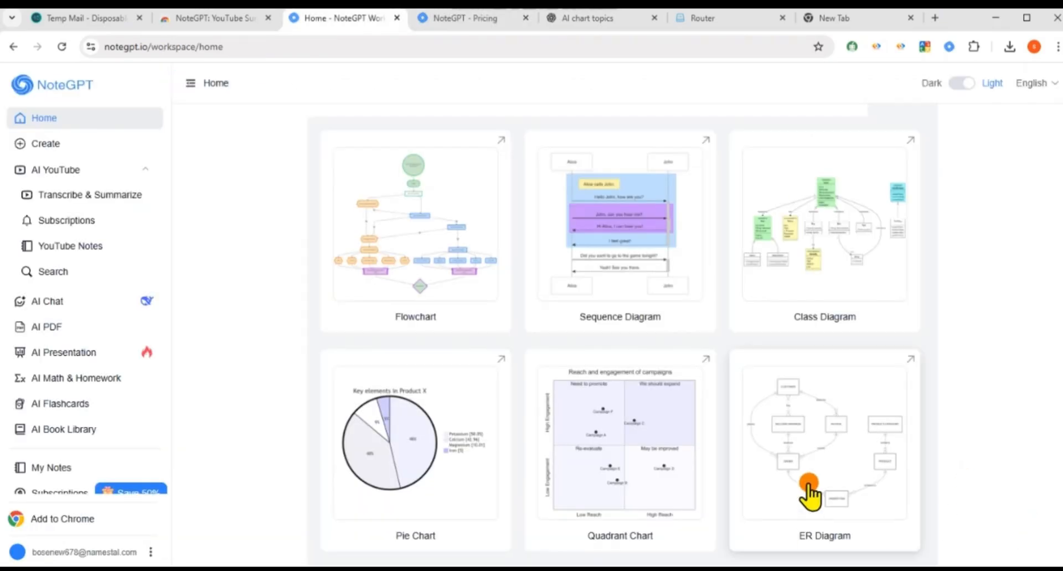
Open the ER Diagram generator to look through the XY Chart templates, then return to the workspace home.
click(808, 483)
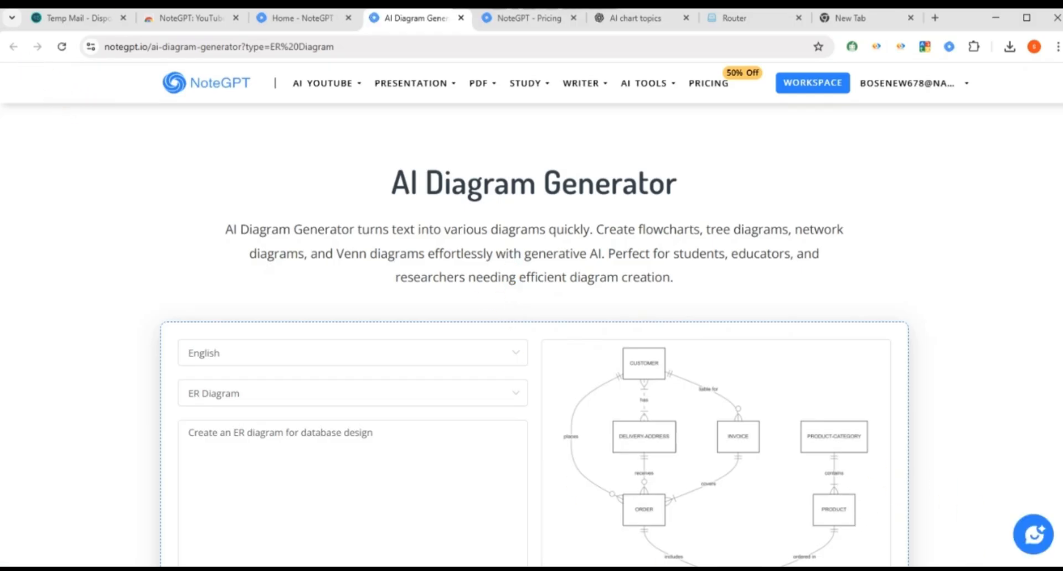
click(459, 23)
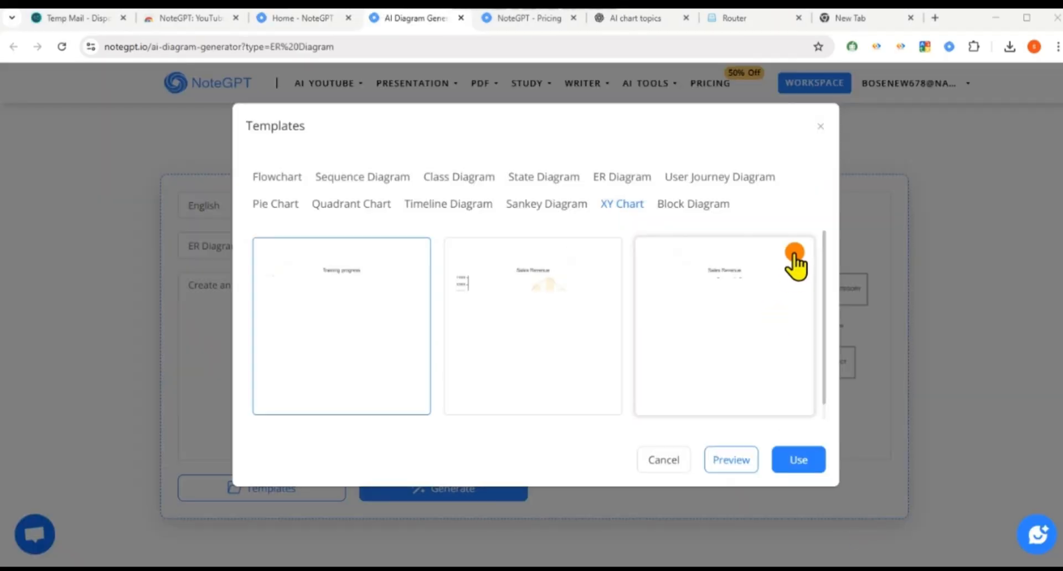
click(822, 135)
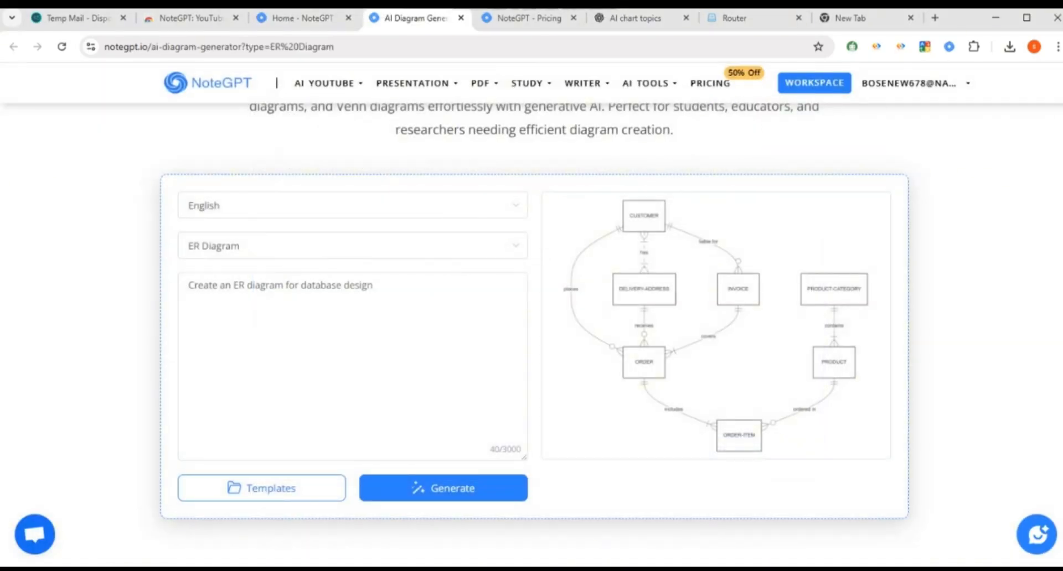
click(334, 25)
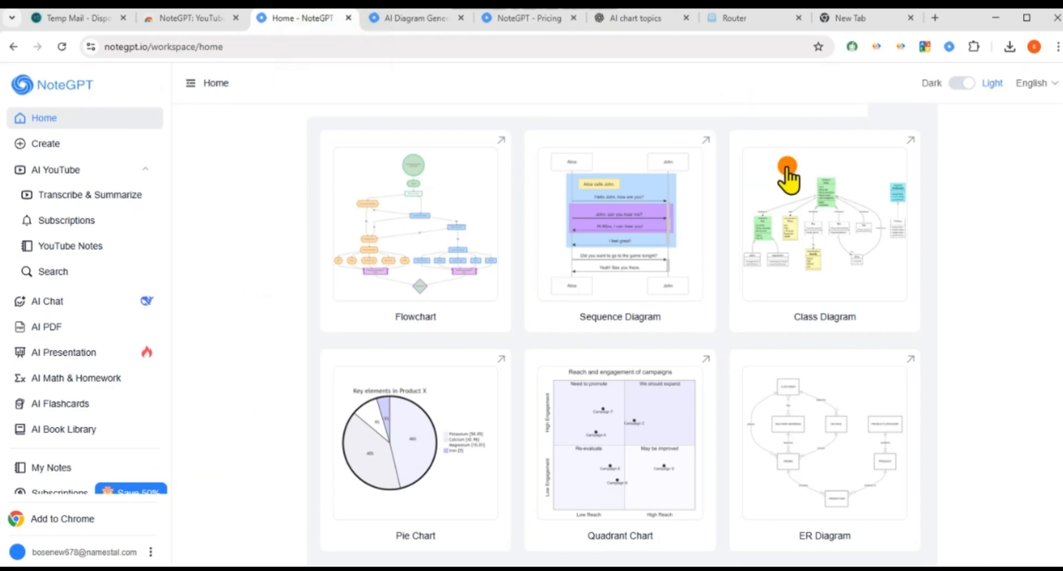
Open the ER Diagram generator in a new tab and apply the ER Diagram template for the database design prompt.
click(859, 420)
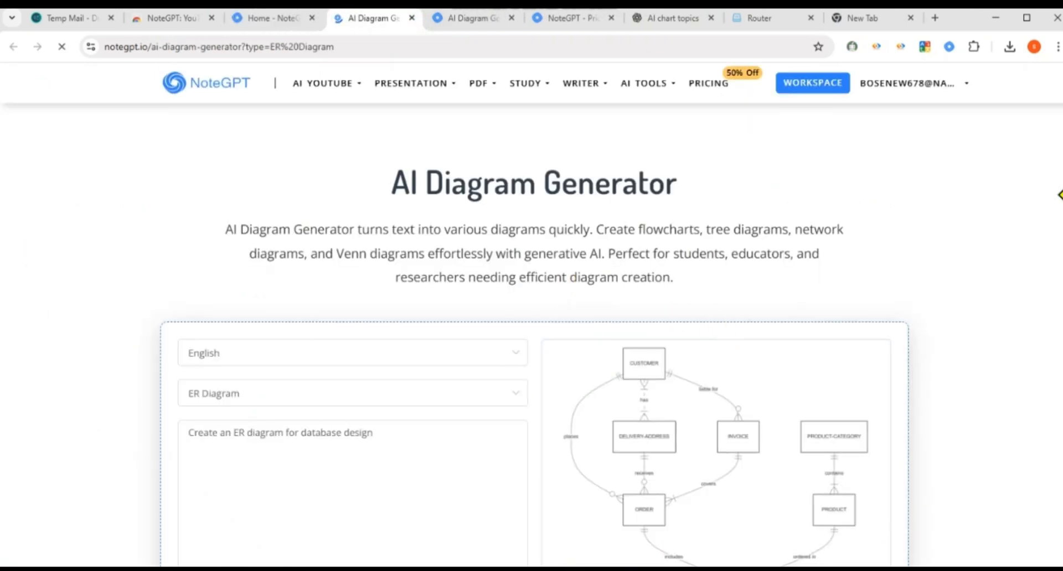
click(1062, 288)
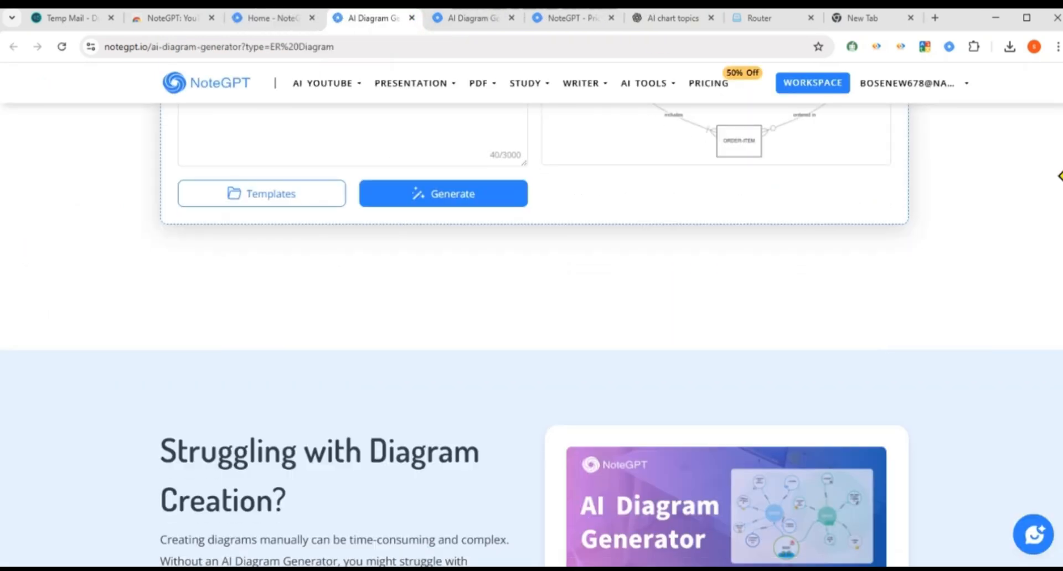
drag(1062, 137, 1062, 115)
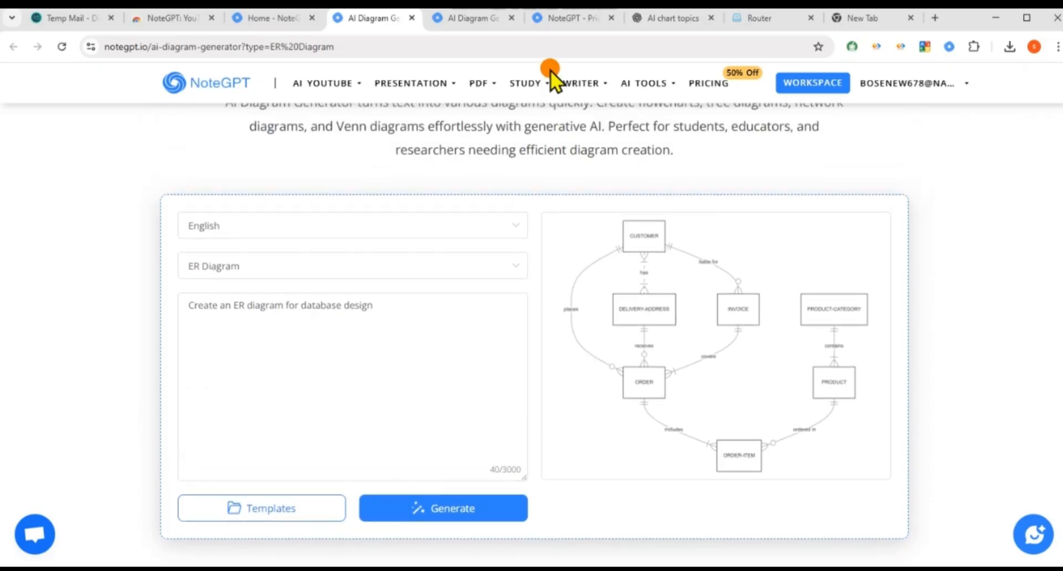
click(265, 508)
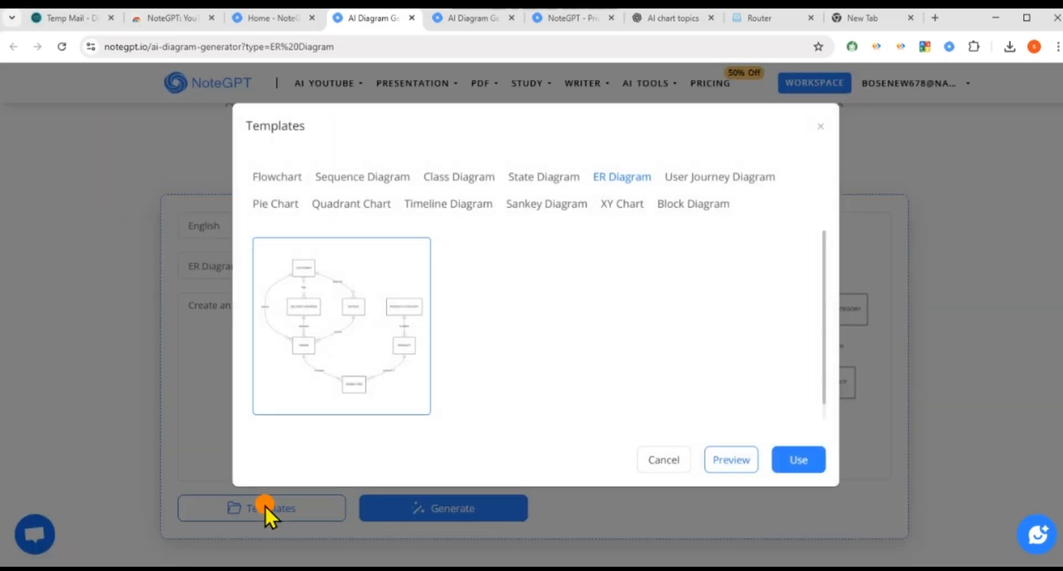
click(796, 460)
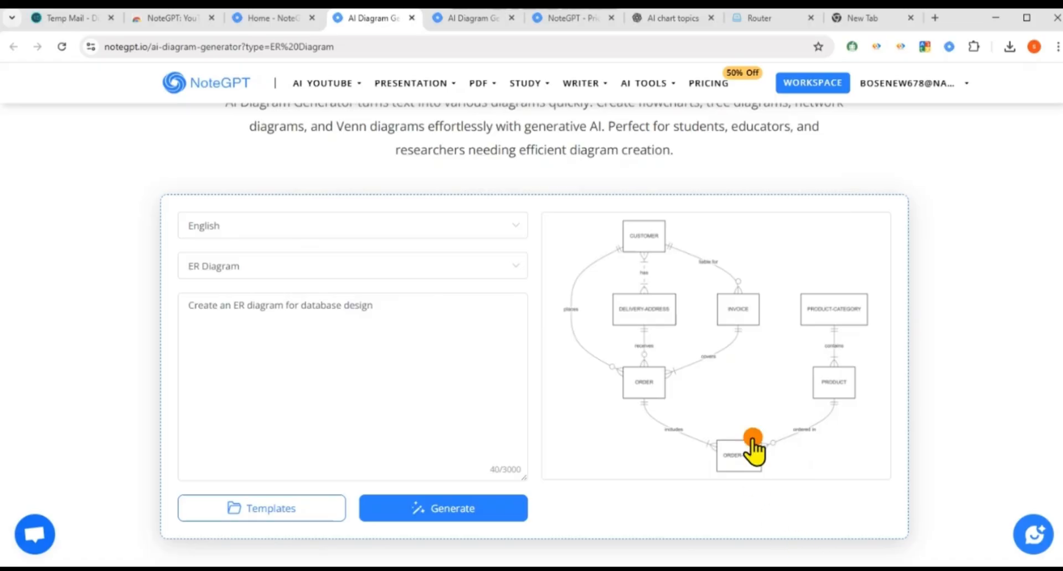
Close the open AI Diagram Generator and NoteGPT pricing pages, leaving the workspace home in view.
click(412, 20)
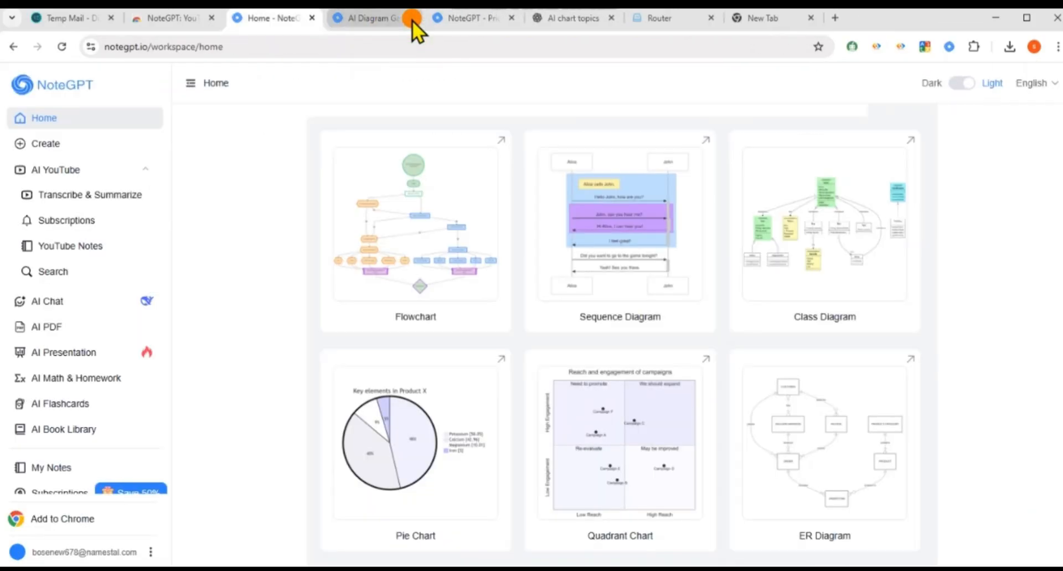
click(412, 20)
click(412, 20)
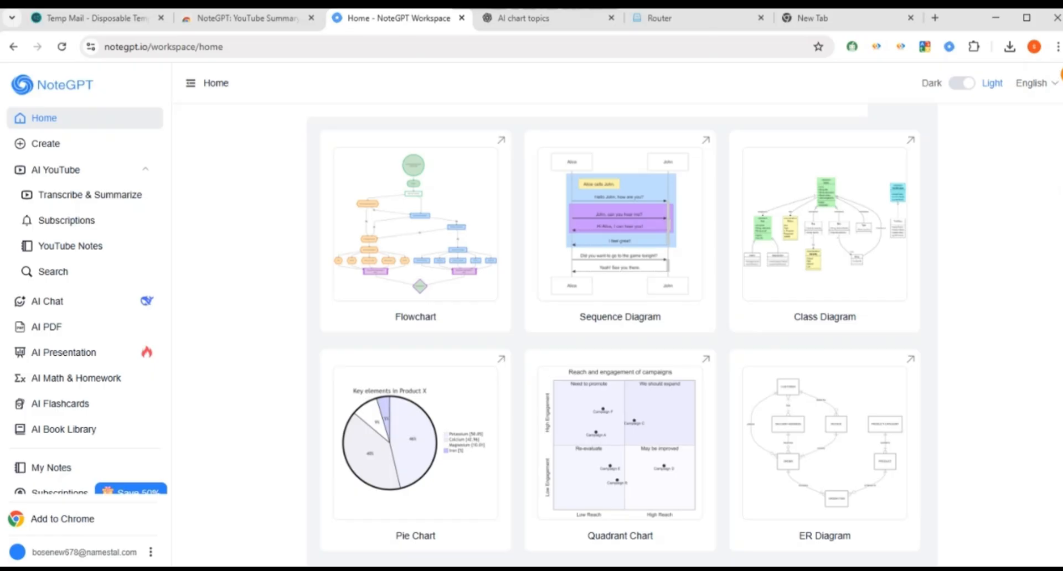
key(Down)
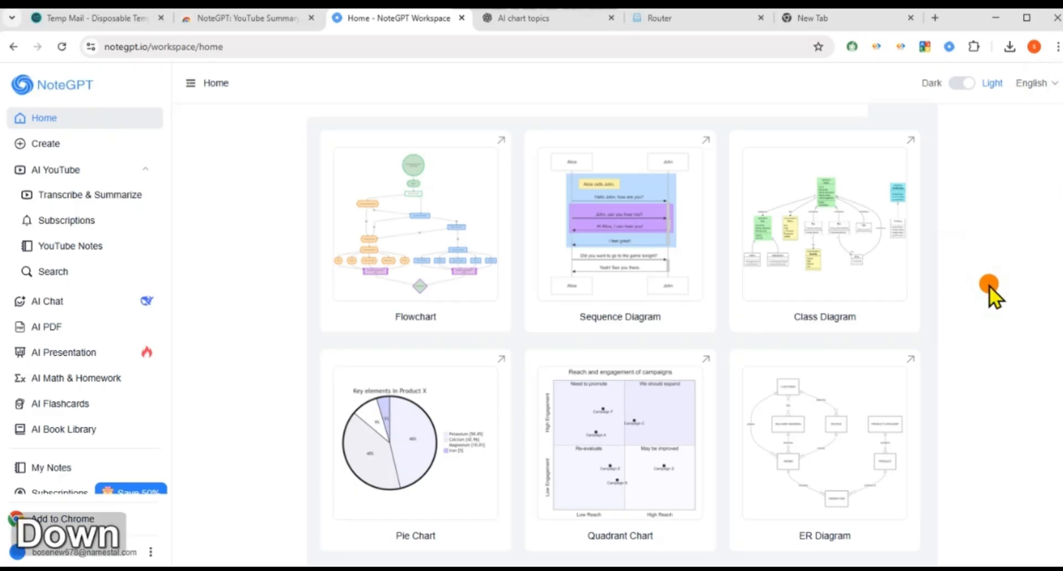
click(980, 369)
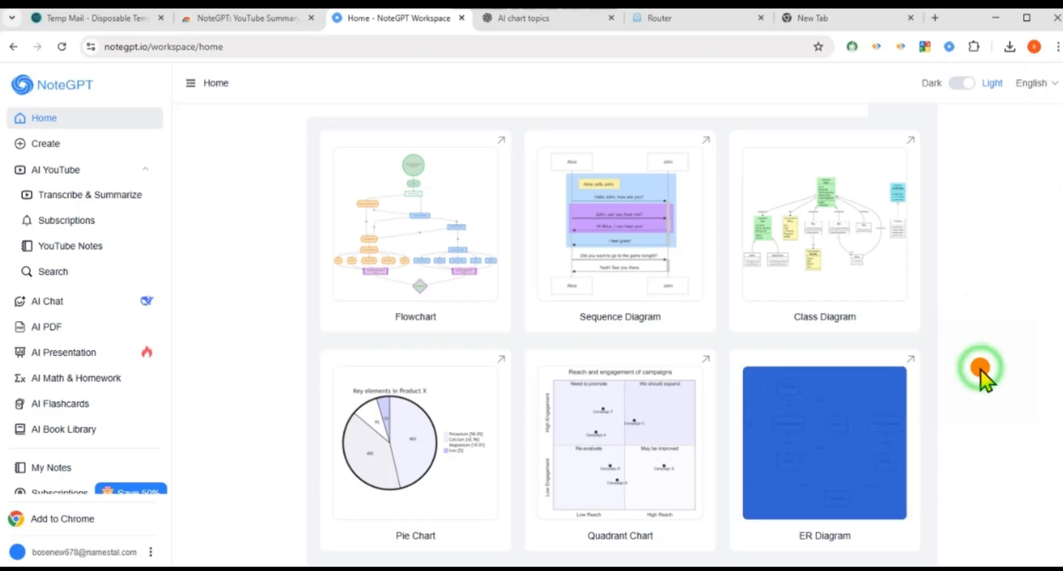
key(Down)
click(998, 271)
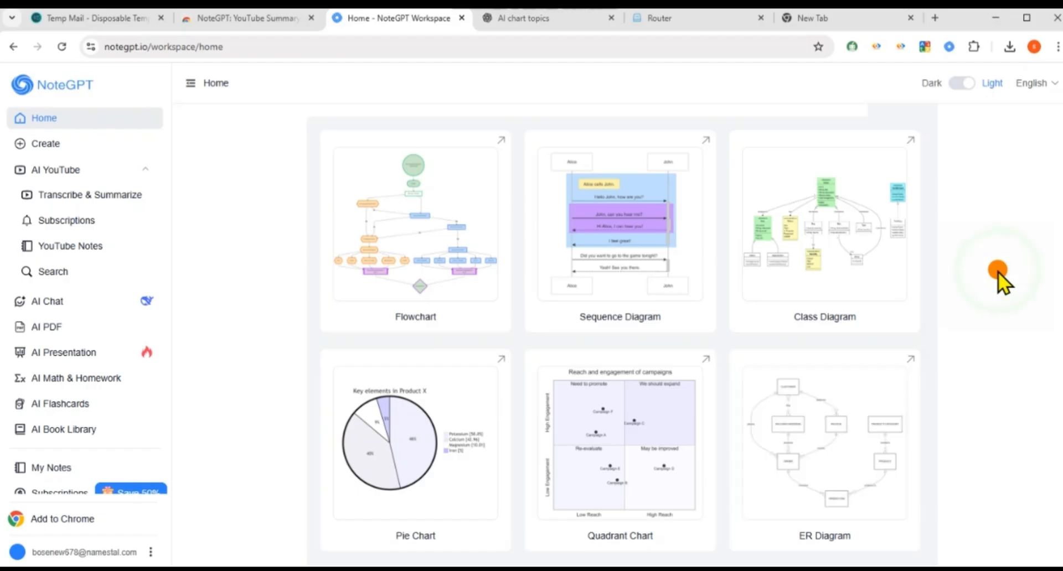
drag(1008, 414, 1020, 294)
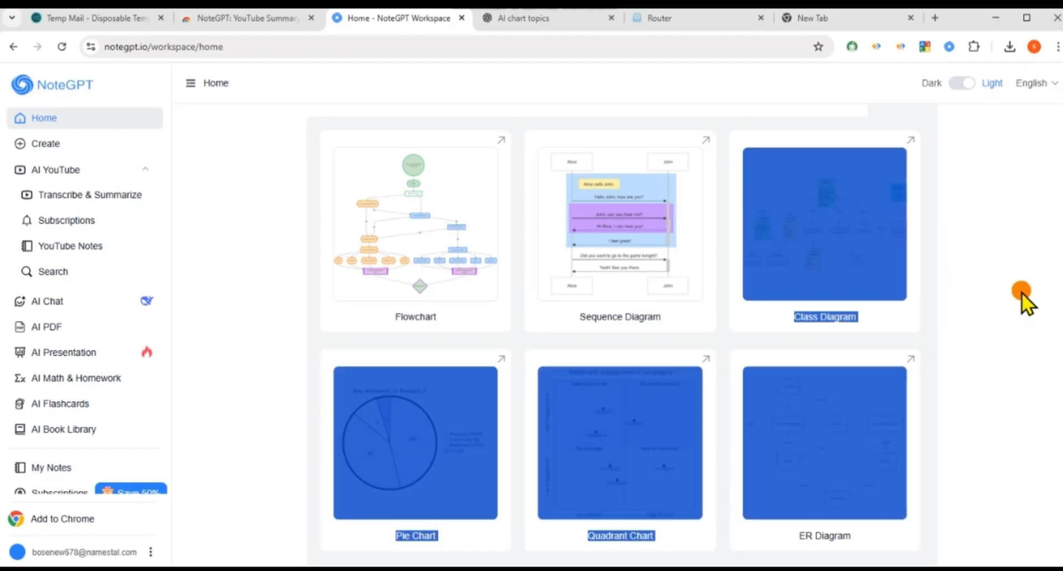
click(987, 267)
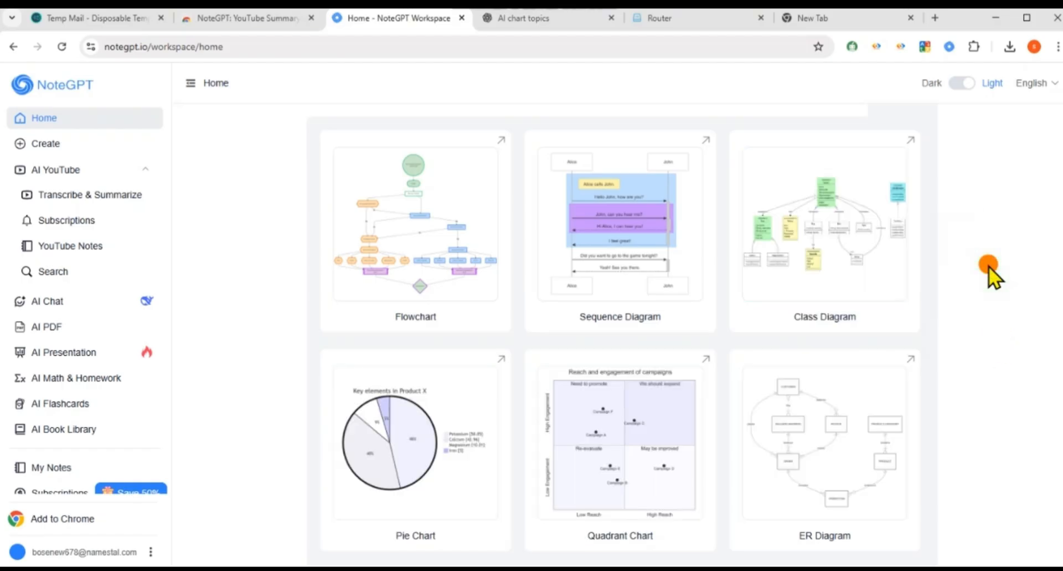